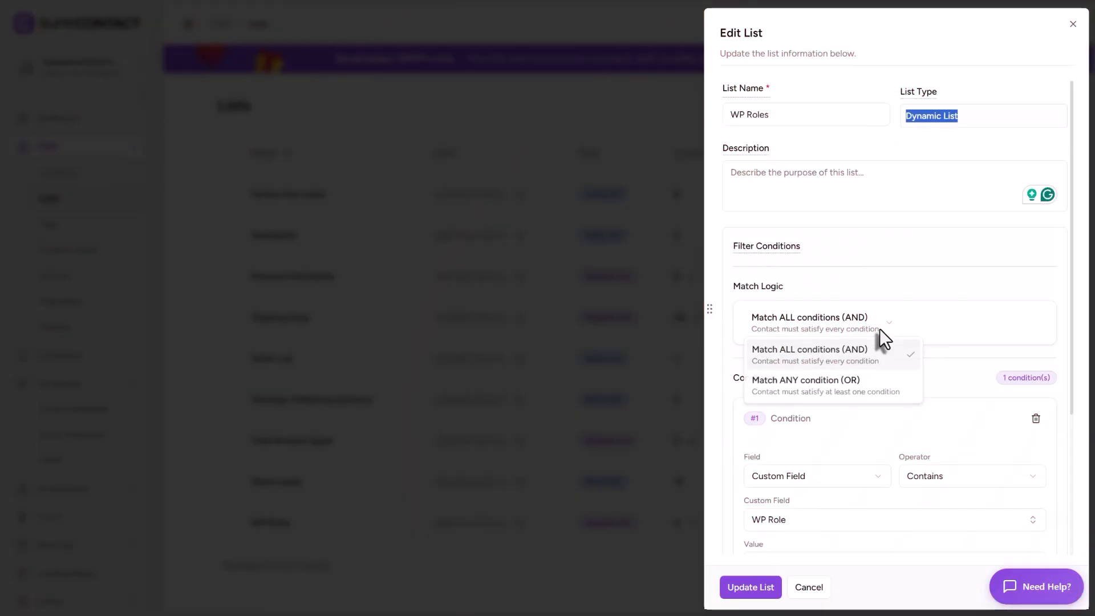
pyautogui.click(830, 237)
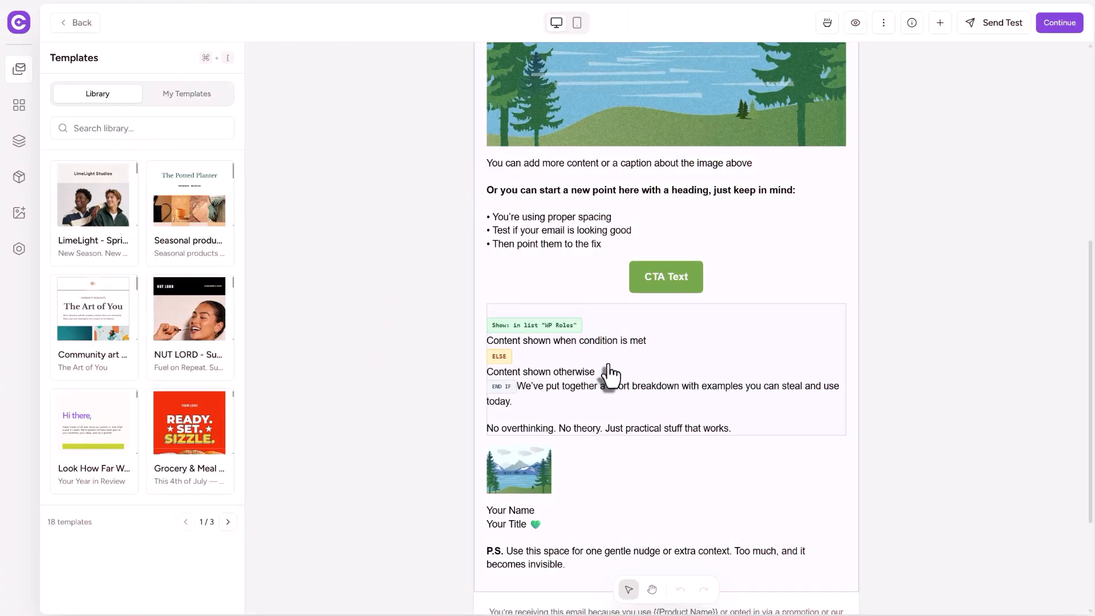
pyautogui.click(613, 379)
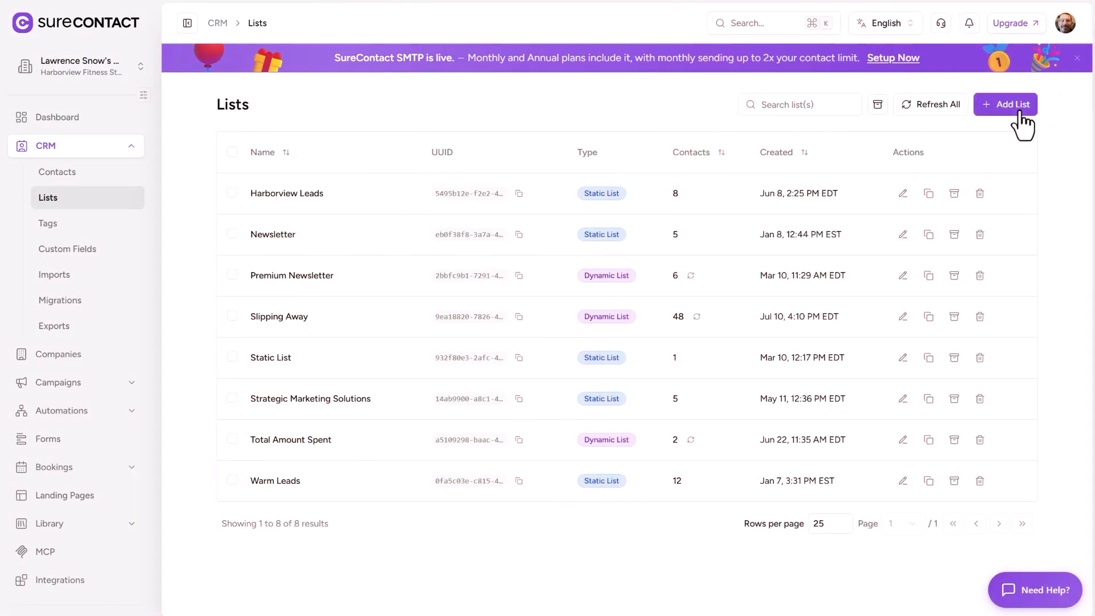
# Start a new contact list and set its list type to Dynamic List
pyautogui.click(1018, 113)
pyautogui.click(938, 188)
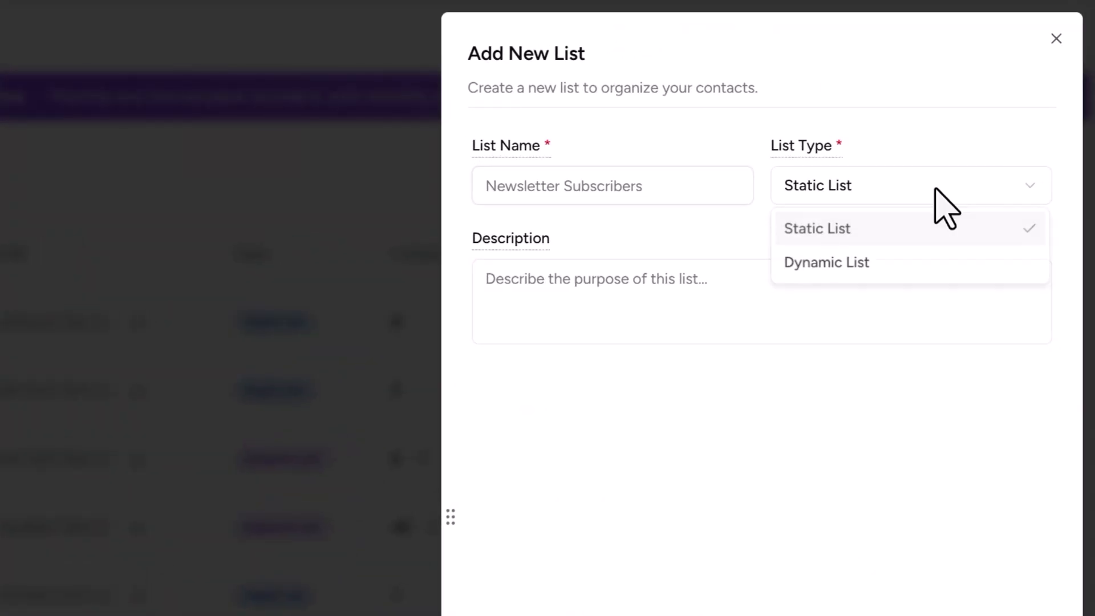
pyautogui.click(881, 263)
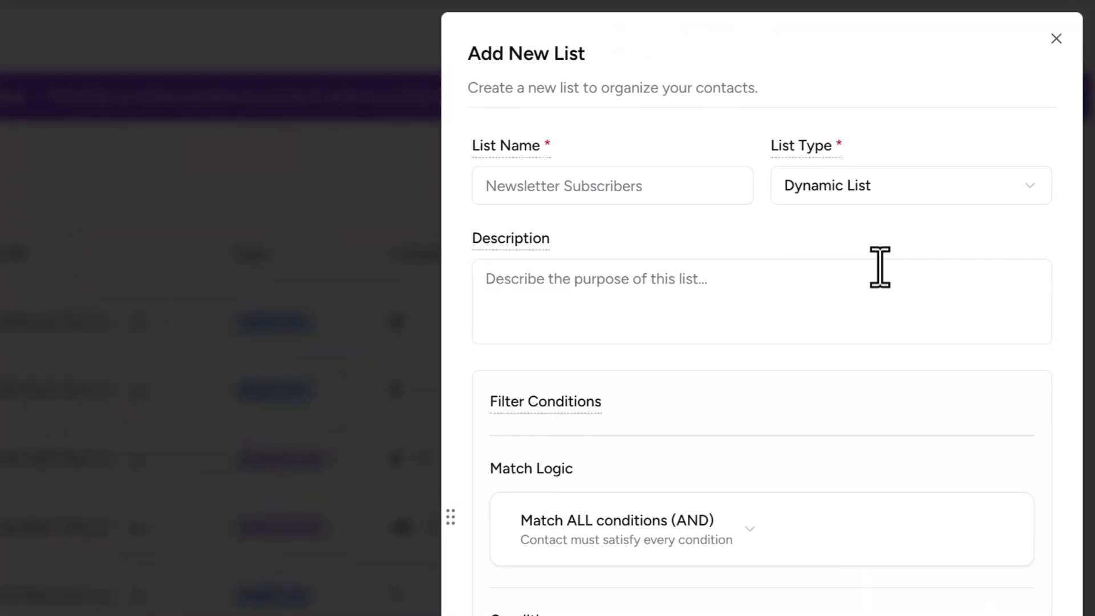
# Review the match logic options, keep Match ALL conditions (AND), and add a first filter condition to the new list
pyautogui.click(742, 527)
pyautogui.scroll(-5, 742, 491)
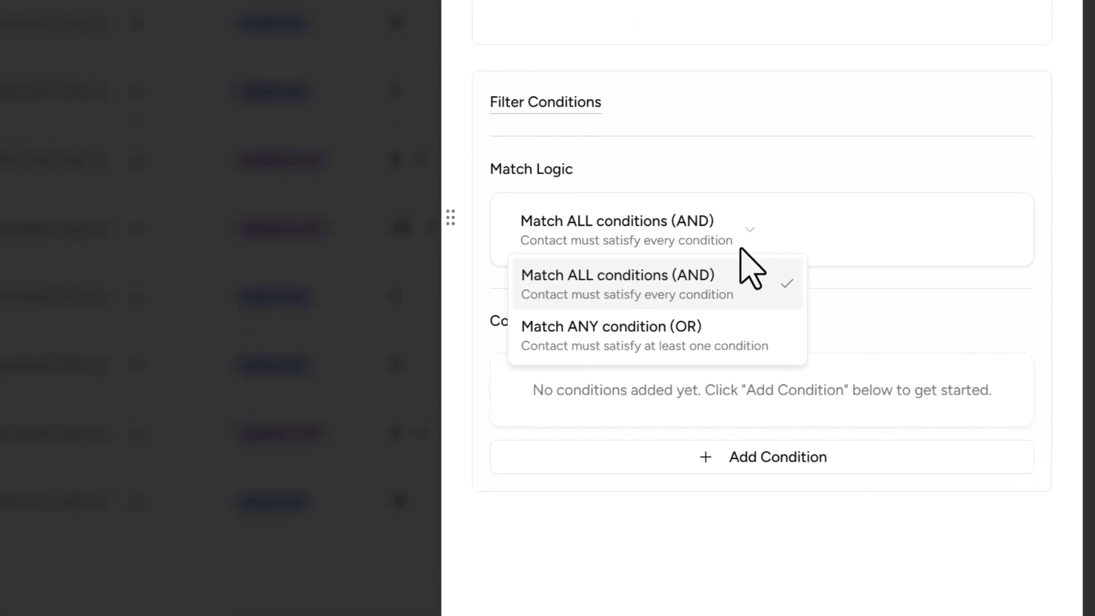
pyautogui.click(872, 308)
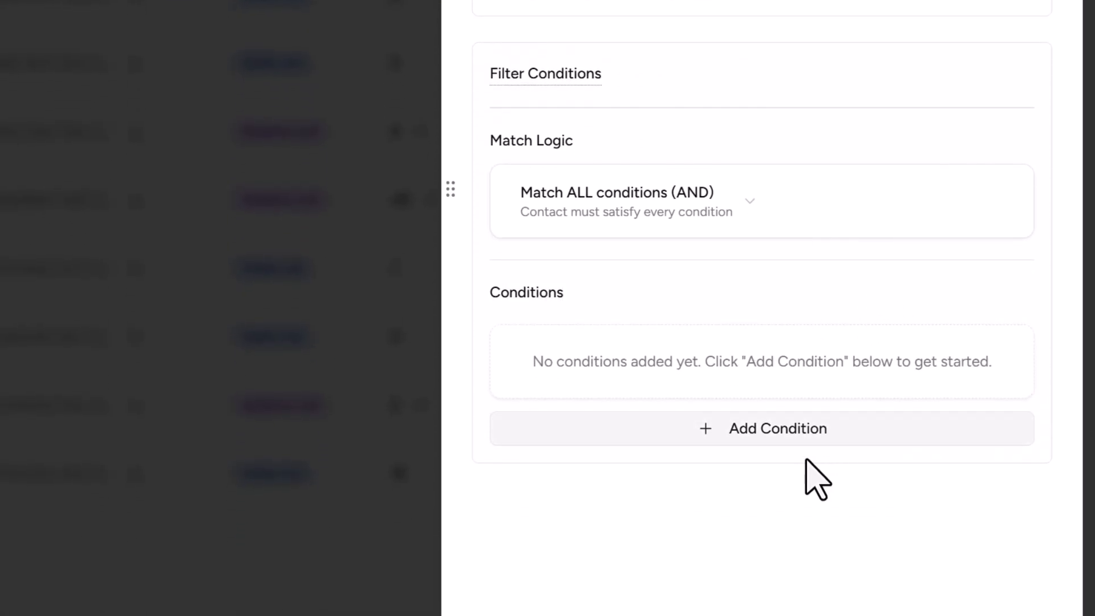
pyautogui.click(804, 439)
pyautogui.scroll(-2, 912, 383)
pyautogui.scroll(-3, 923, 403)
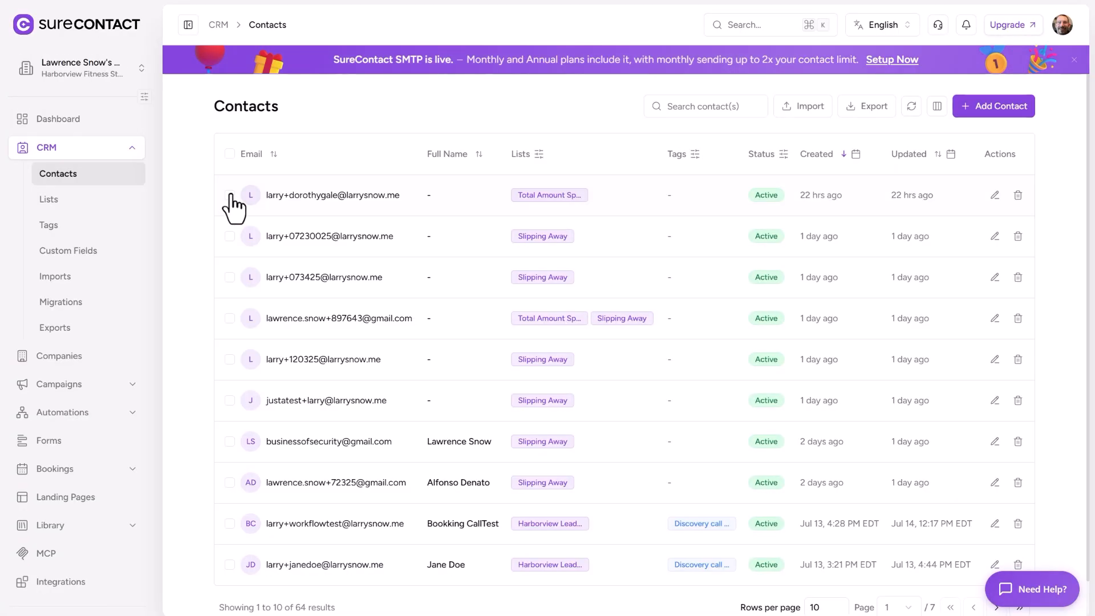
# Select the first two contacts on the Contacts page and choose the Add to Lists bulk action for them
pyautogui.click(229, 195)
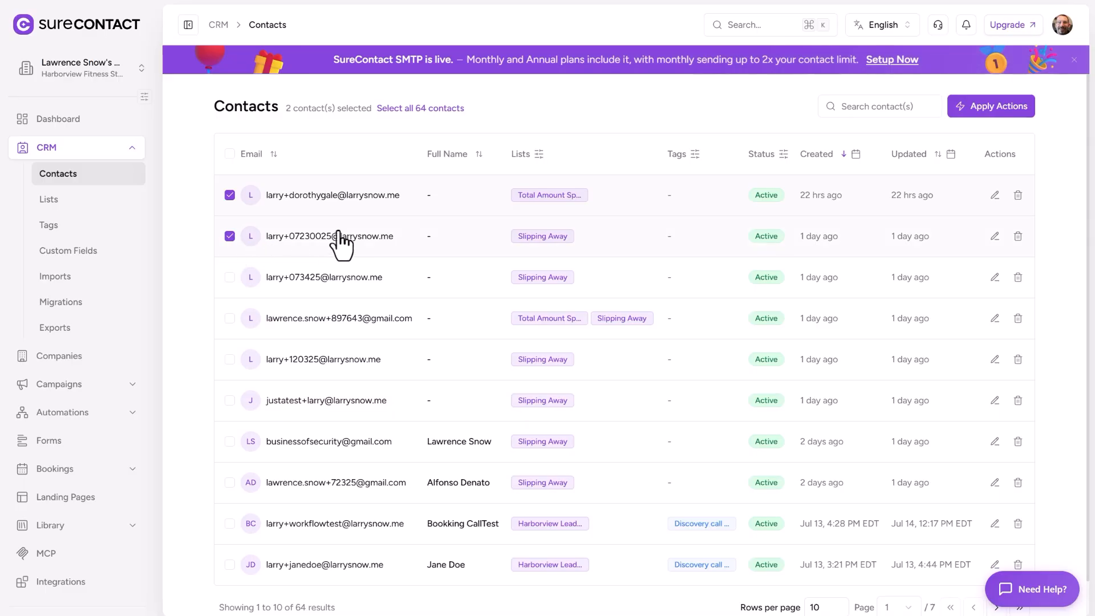
pyautogui.click(997, 112)
pyautogui.click(929, 111)
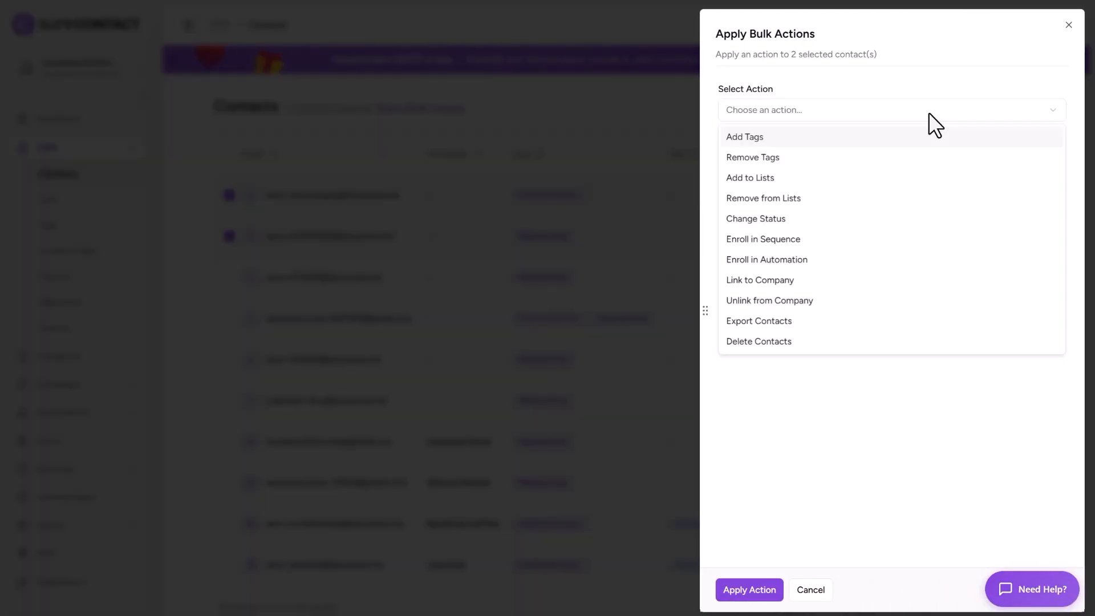
pyautogui.click(864, 178)
pyautogui.click(838, 165)
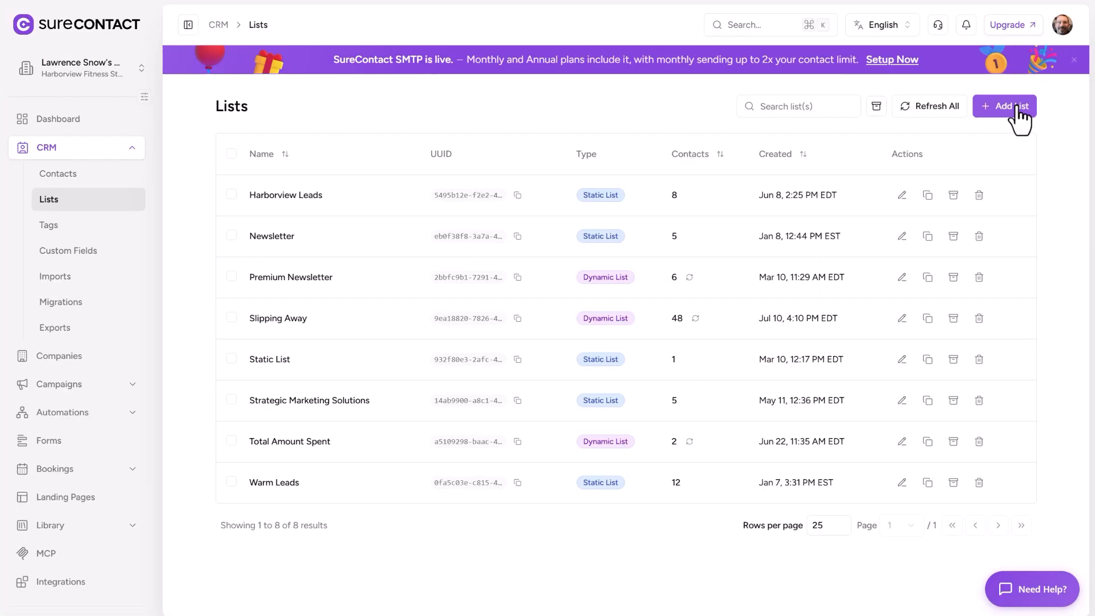
# Add a dynamic list named Ready to Renew with the description "anyone who has purchased 10-class pass more than 30 days ago."
pyautogui.click(1021, 115)
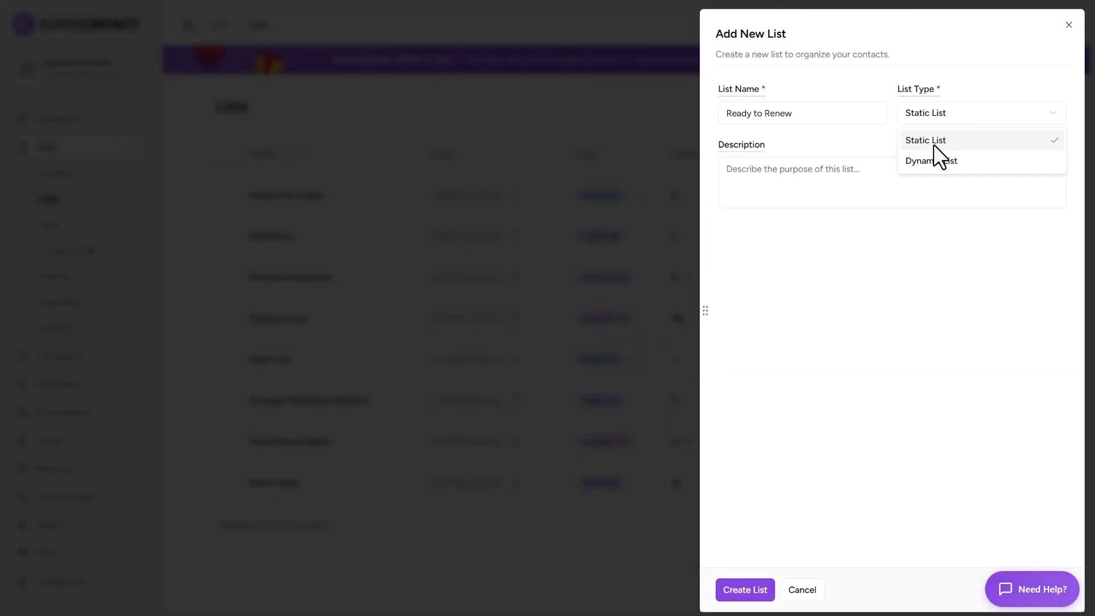
pyautogui.click(930, 157)
pyautogui.click(789, 189)
pyautogui.write('anyone who has purchased 10-class pass more than 30 days ago.')
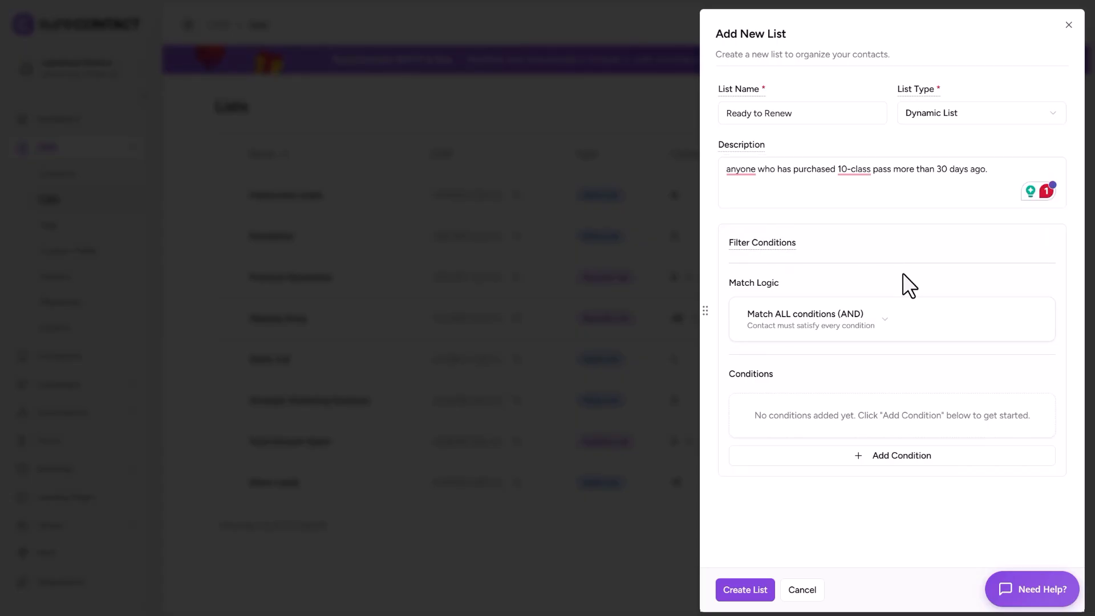
# Add a first filter condition that Tags contains any of the tag 10 Pack Spin Classes
pyautogui.click(904, 459)
pyautogui.scroll(-3, 924, 430)
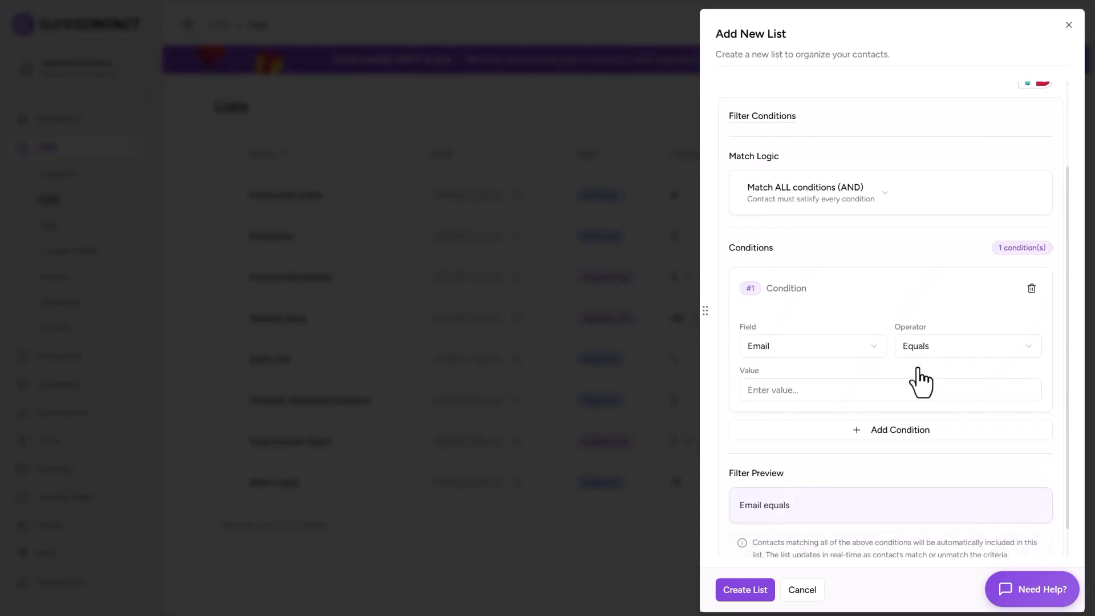
pyautogui.click(874, 322)
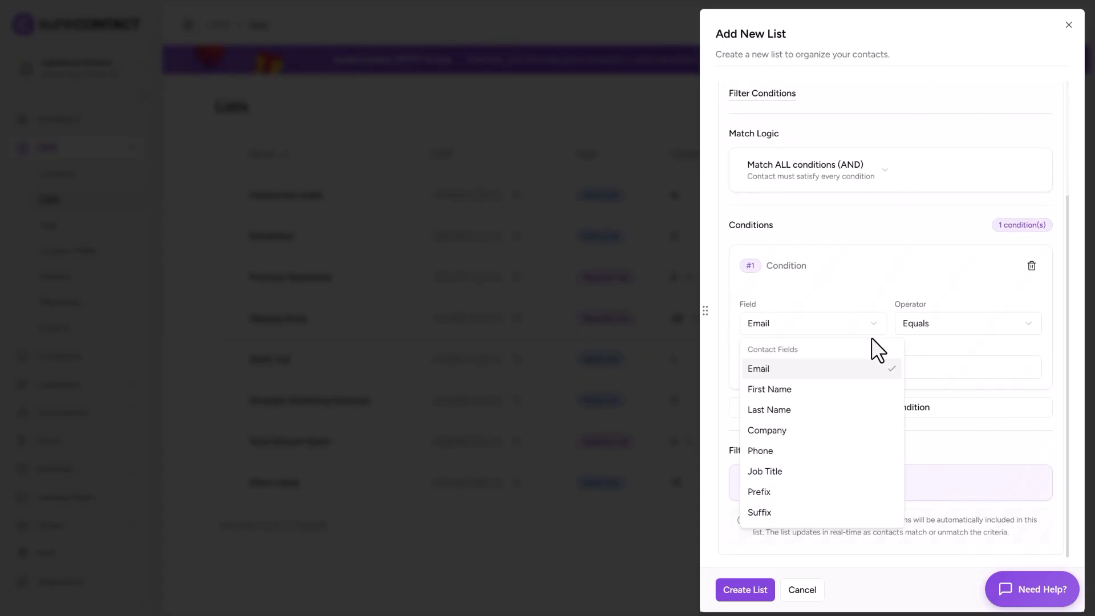
pyautogui.scroll(-3, 859, 396)
pyautogui.scroll(-3, 848, 407)
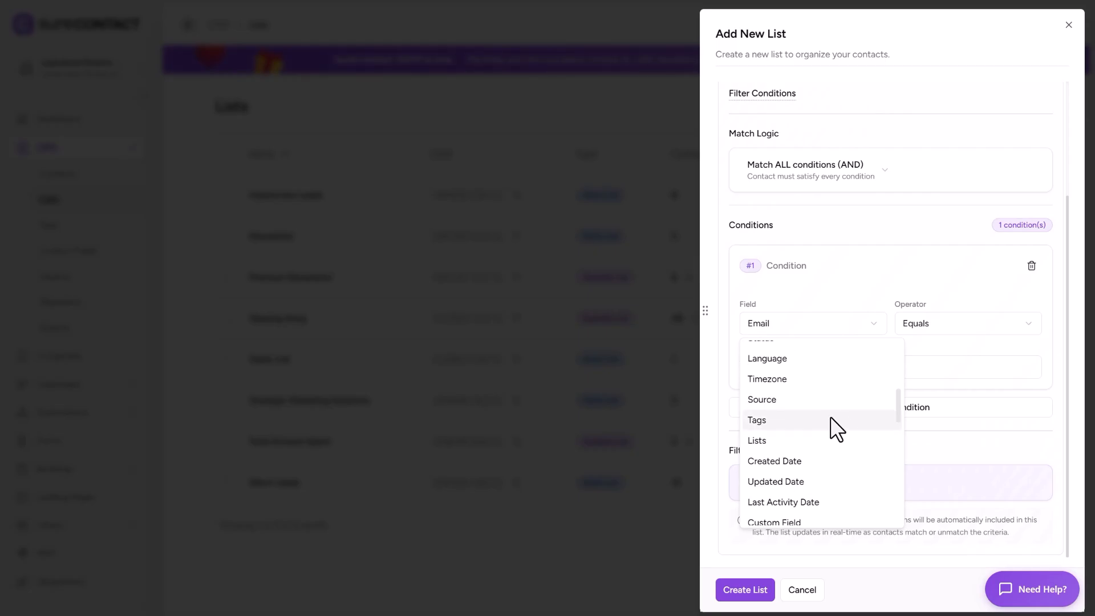
pyautogui.click(829, 422)
pyautogui.click(866, 366)
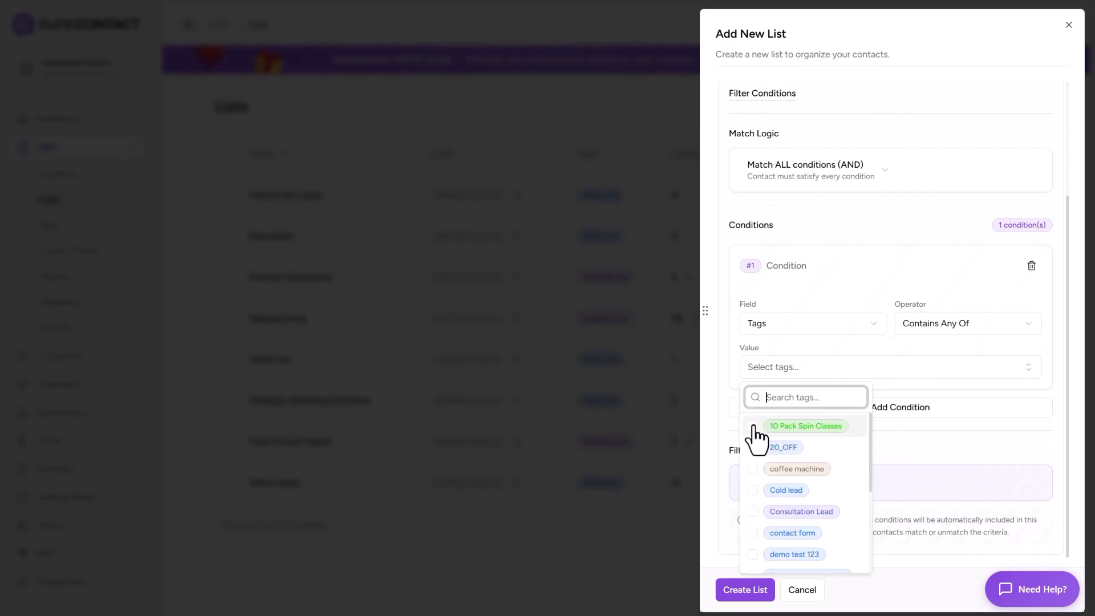
pyautogui.click(754, 427)
pyautogui.click(1037, 394)
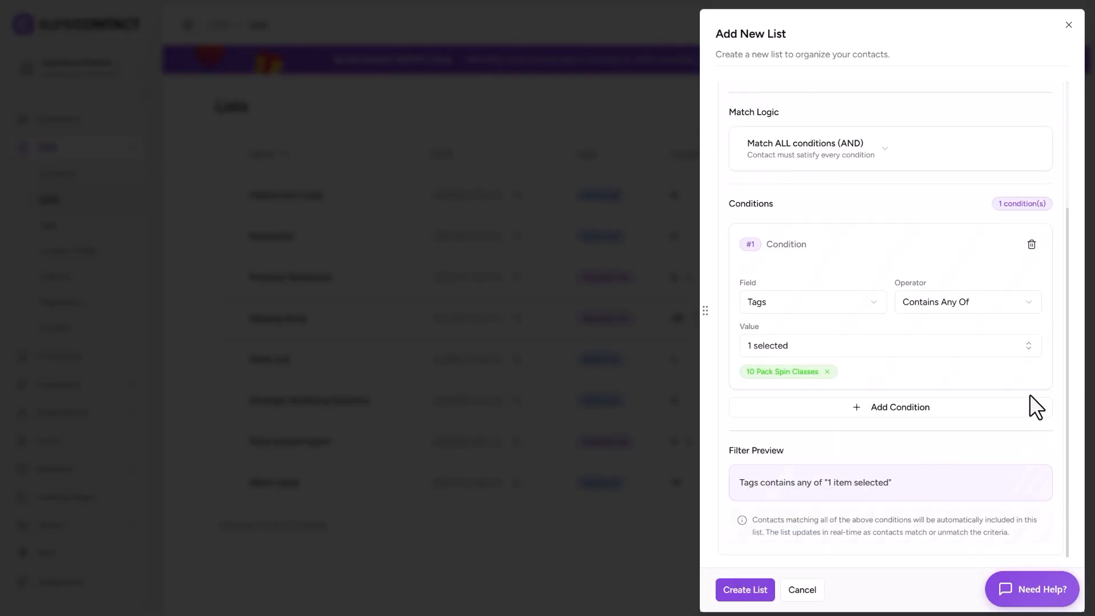
# Add a second filter condition on Last Purchase with the operator Not In Last
pyautogui.click(900, 408)
pyautogui.scroll(-3, 891, 413)
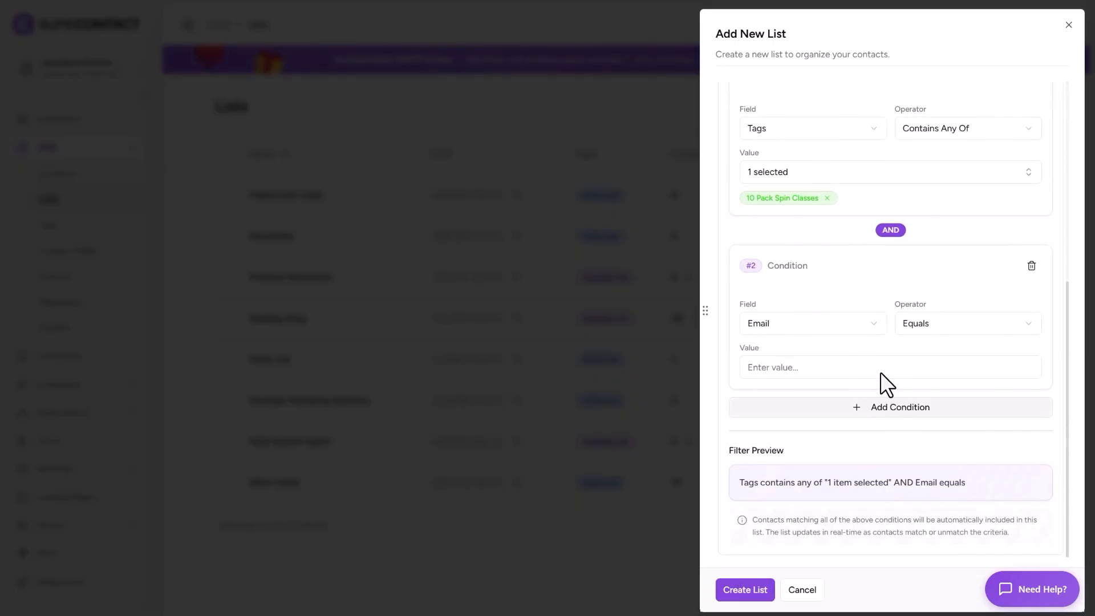
pyautogui.click(867, 324)
pyautogui.scroll(-10, 874, 425)
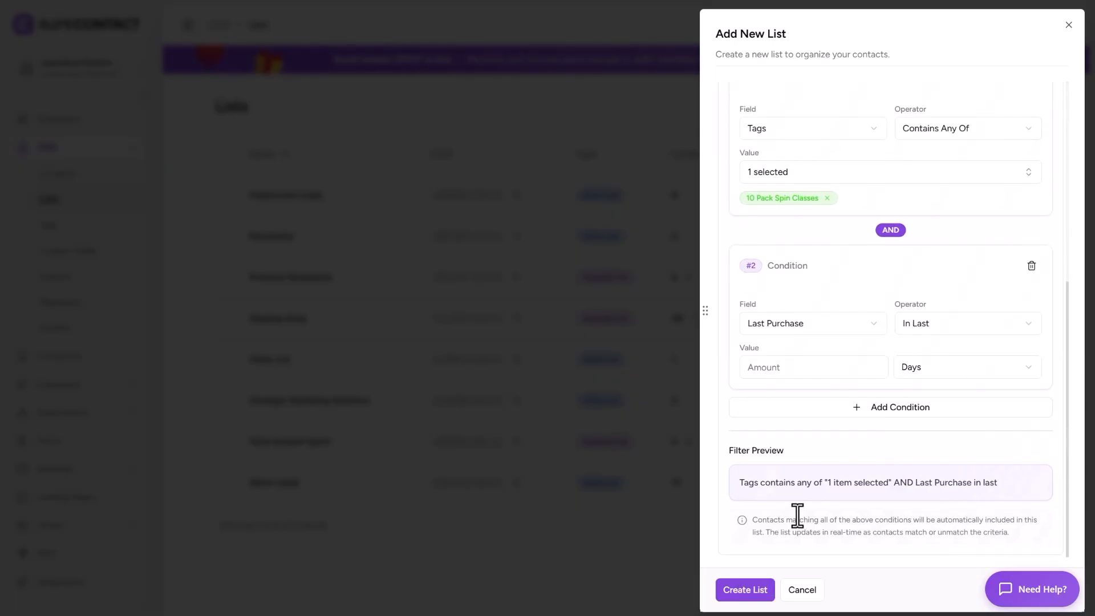
pyautogui.click(782, 515)
pyautogui.click(938, 326)
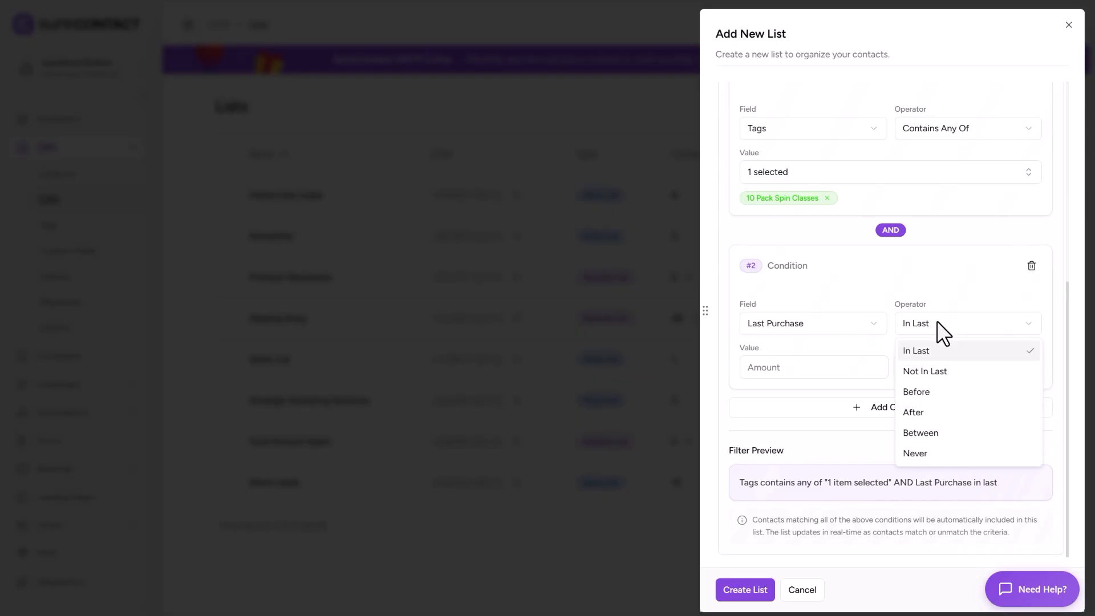
pyautogui.click(939, 371)
# Set the Last Purchase condition's amount to 1 day and create the list
pyautogui.click(823, 369)
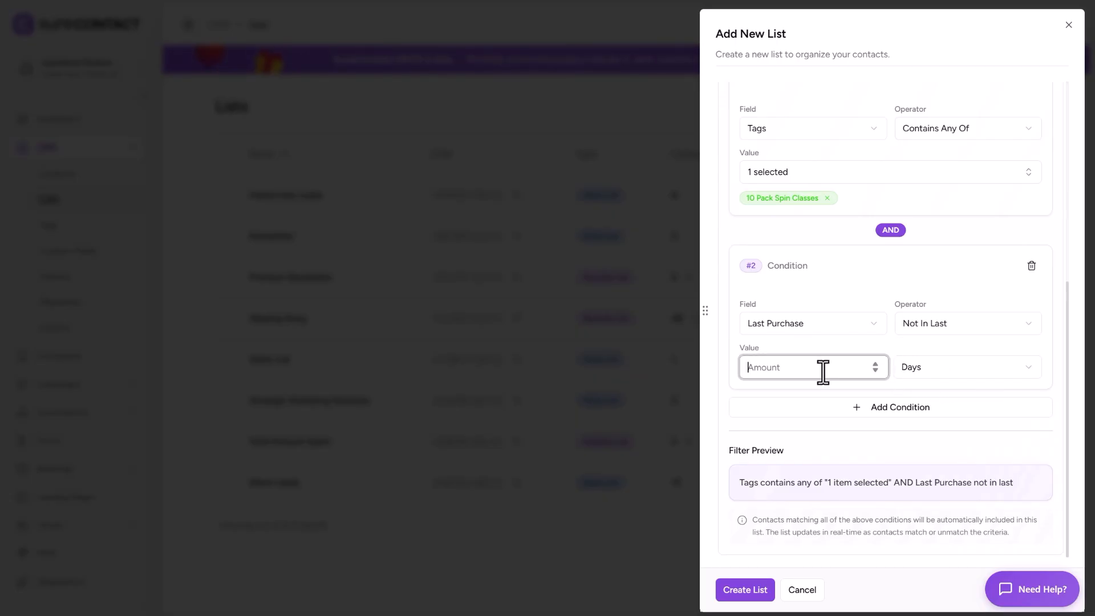
pyautogui.write('3')
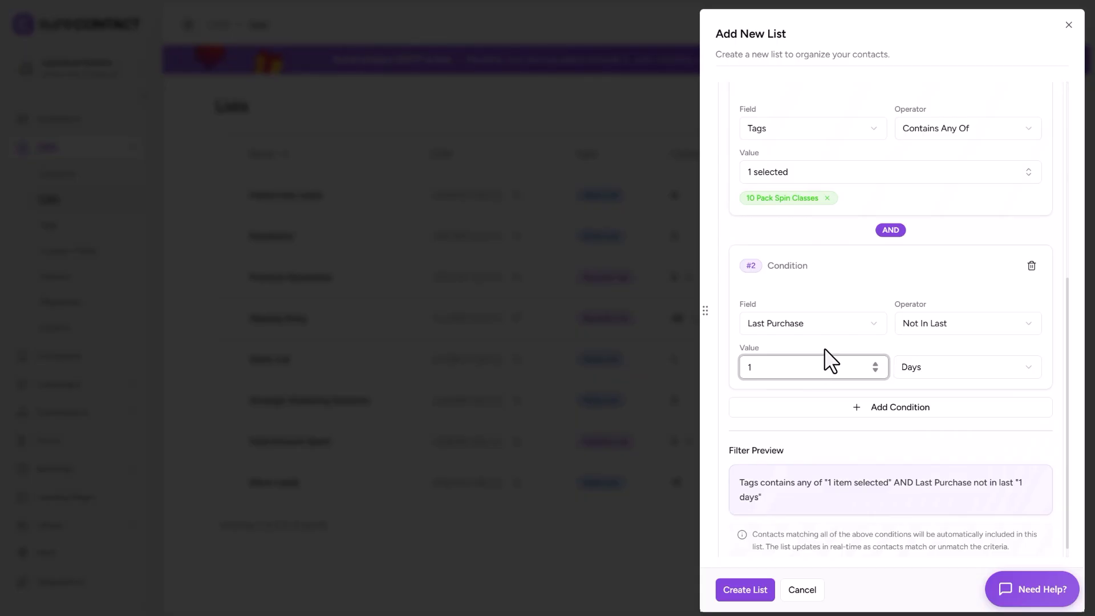
pyautogui.scroll(-1, 832, 423)
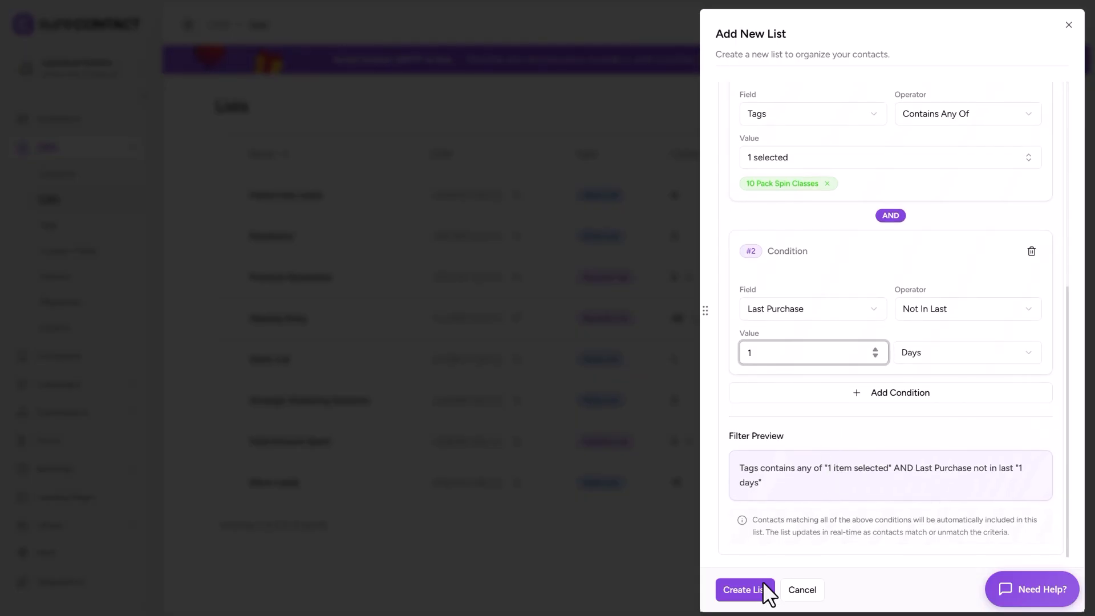
pyautogui.click(745, 589)
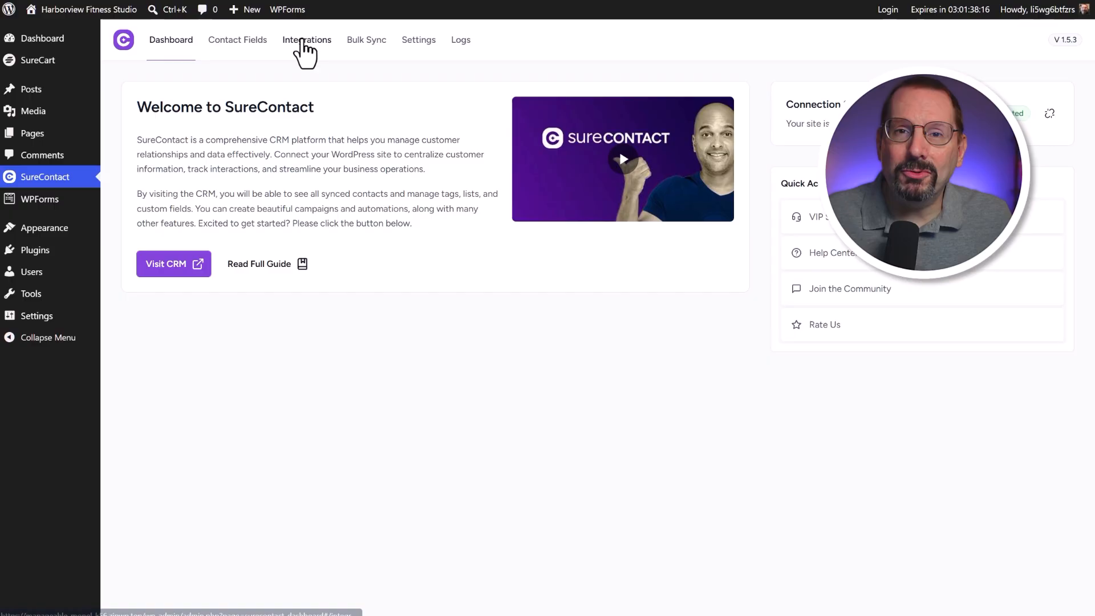
# Switch to the SureContact plugin in WordPress and review SureCart's global settings among the plugin integrations
pyautogui.click(305, 41)
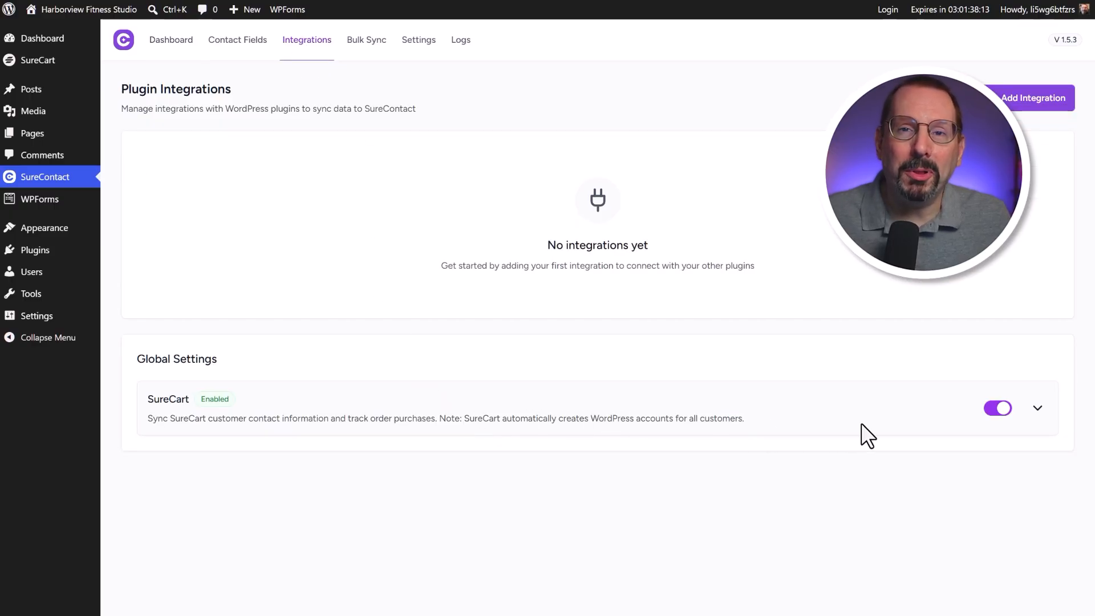
pyautogui.click(1036, 408)
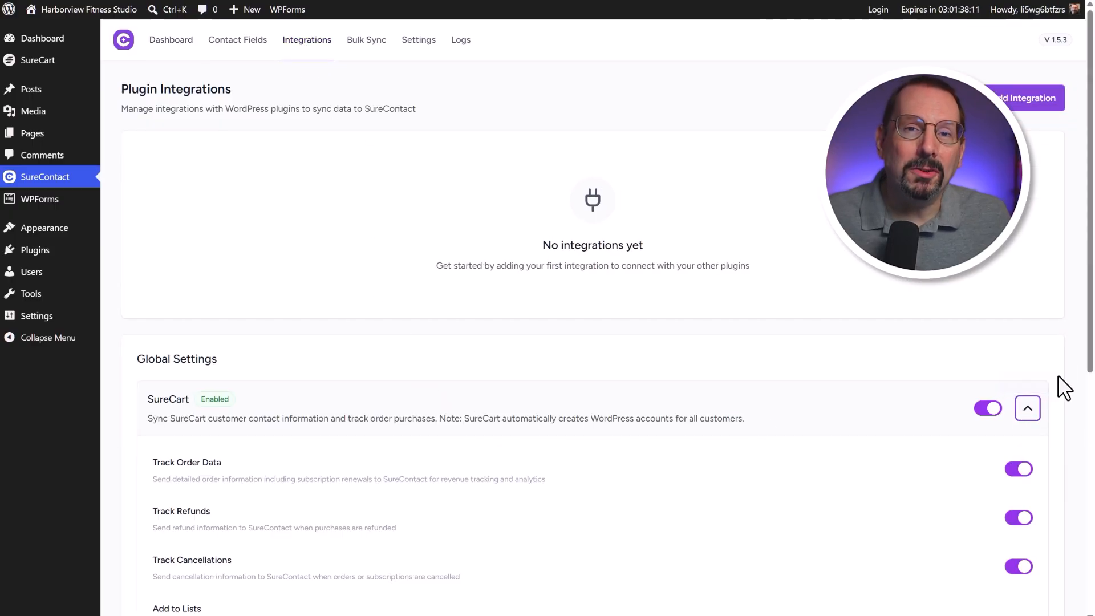
pyautogui.moveTo(1086, 329); pyautogui.dragTo(1086, 349)
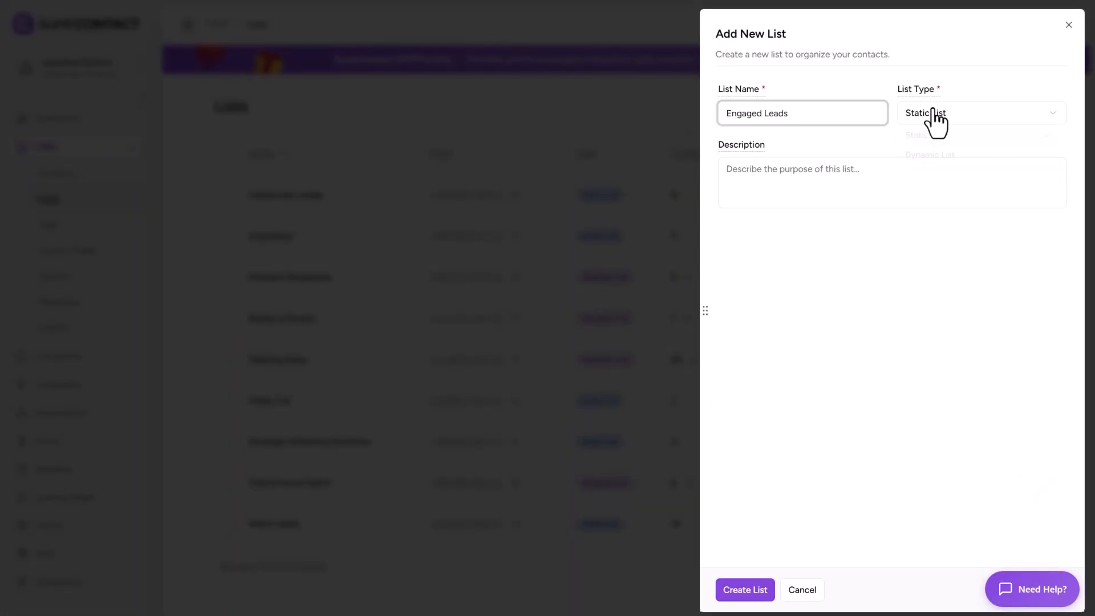
# Make the new Engaged Leads list a Dynamic List and add a first filter condition to it
pyautogui.click(929, 113)
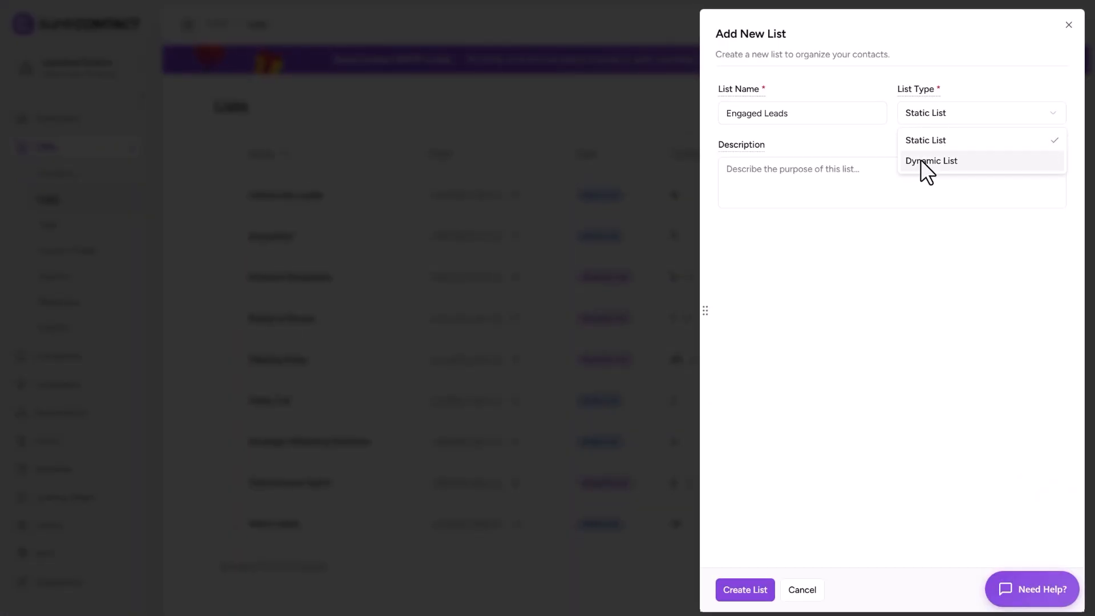
pyautogui.click(920, 161)
pyautogui.click(930, 456)
pyautogui.scroll(-5, 885, 313)
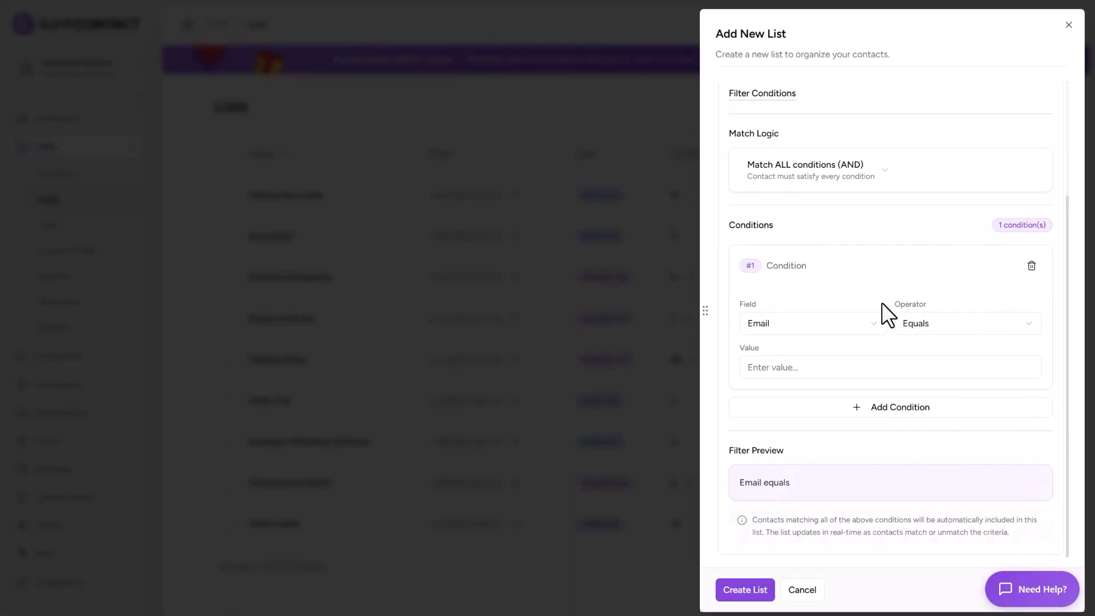
# Set the first condition of the Engaged Leads list to Email Opened in the last 30 days
pyautogui.click(874, 323)
pyautogui.scroll(-3, 844, 445)
pyautogui.scroll(-10, 848, 452)
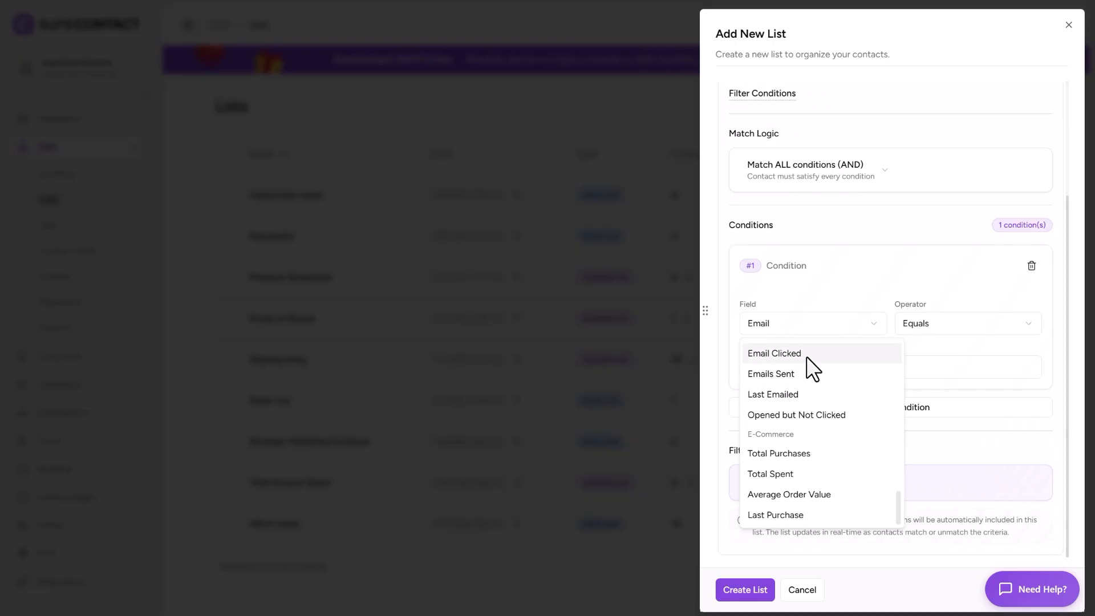
pyautogui.scroll(1, 814, 371)
pyautogui.click(823, 399)
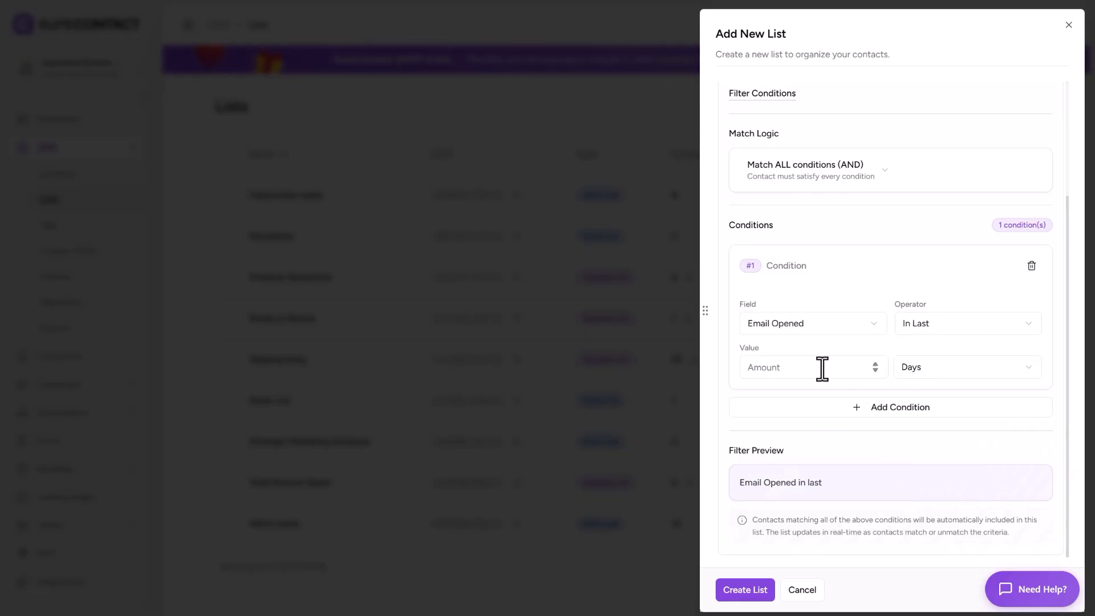
pyautogui.write('30')
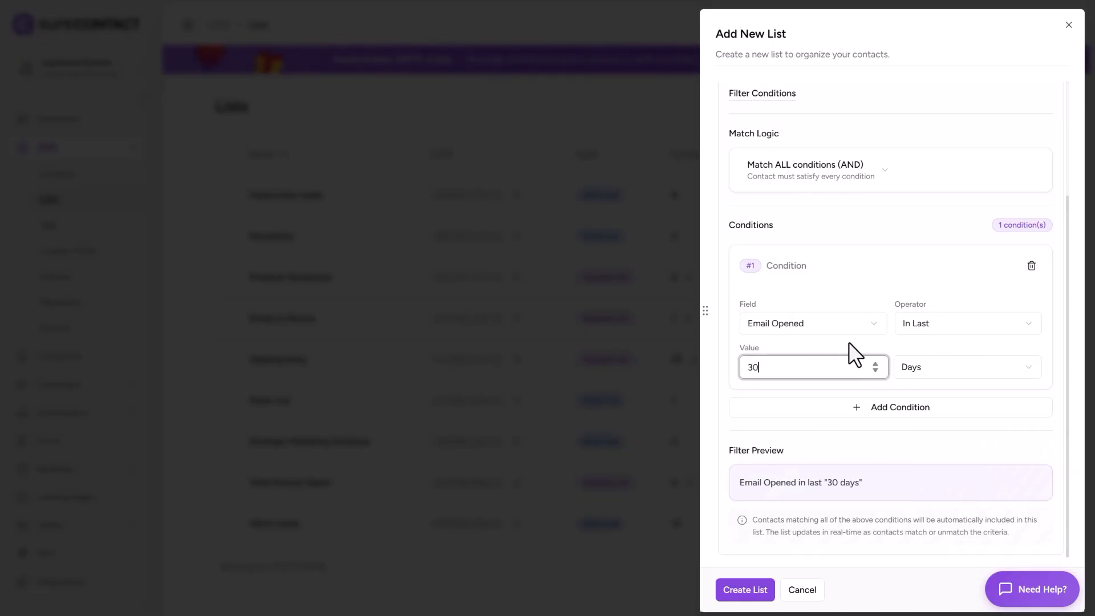
# Add a second condition to the Engaged Leads list for Email Clicked in the last 30 days
pyautogui.click(881, 407)
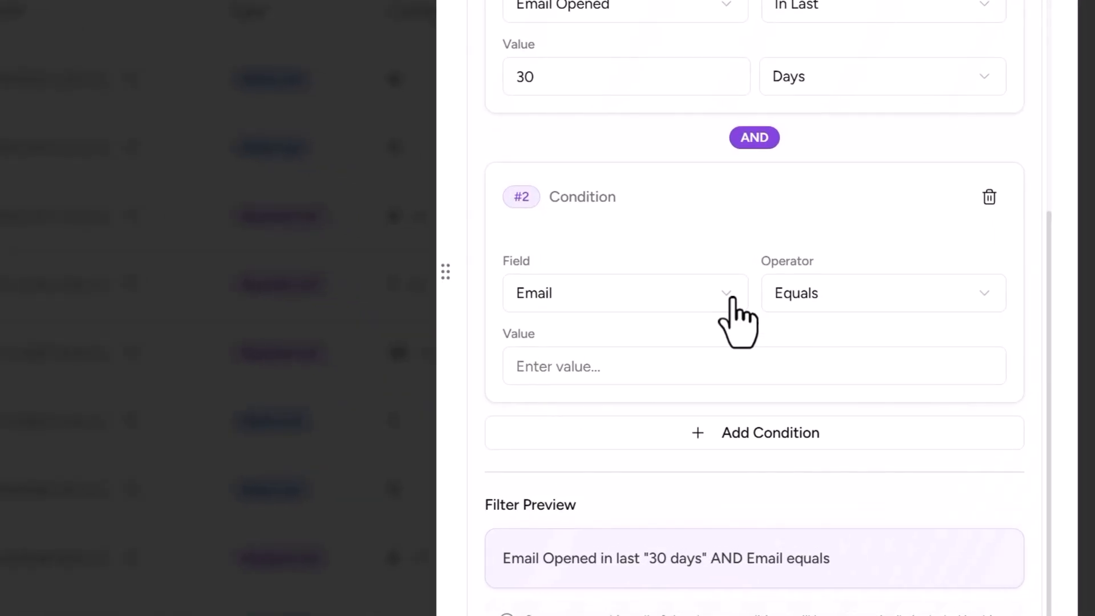
pyautogui.click(788, 307)
pyautogui.scroll(-10, 780, 455)
pyautogui.scroll(2, 720, 495)
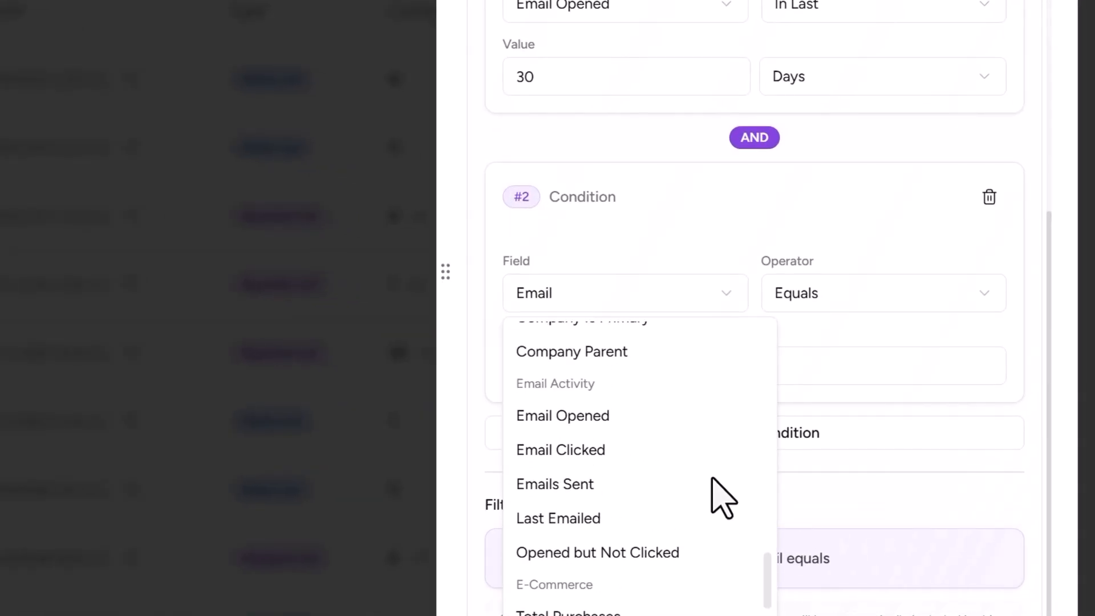
pyautogui.click(688, 456)
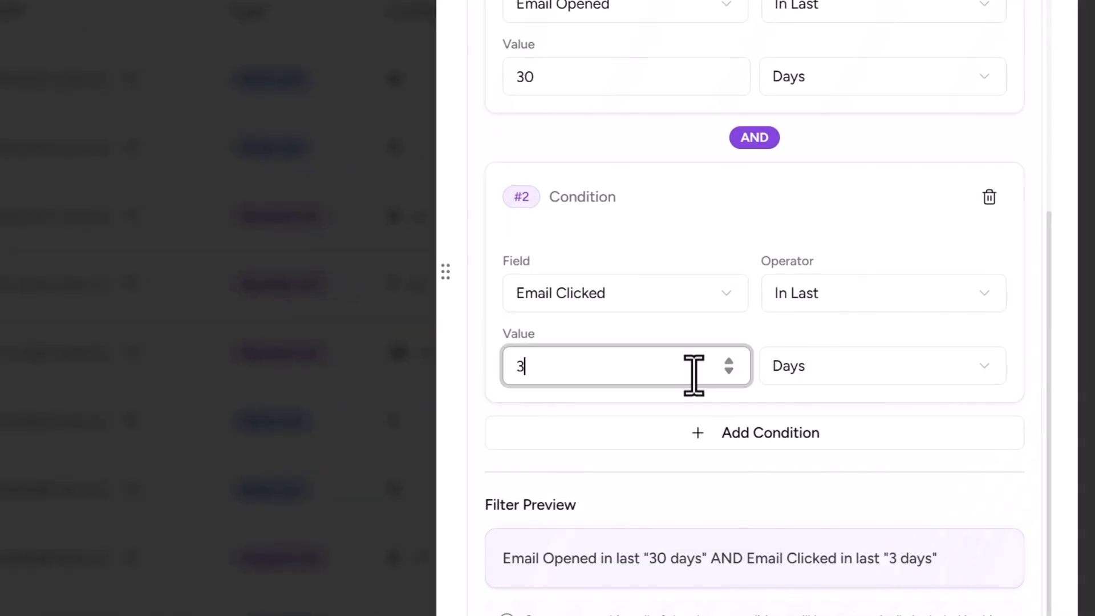
# Add a third condition to the Engaged Leads list for Last Purchase Not In Last 30 days
pyautogui.click(685, 432)
pyautogui.scroll(-5, 689, 439)
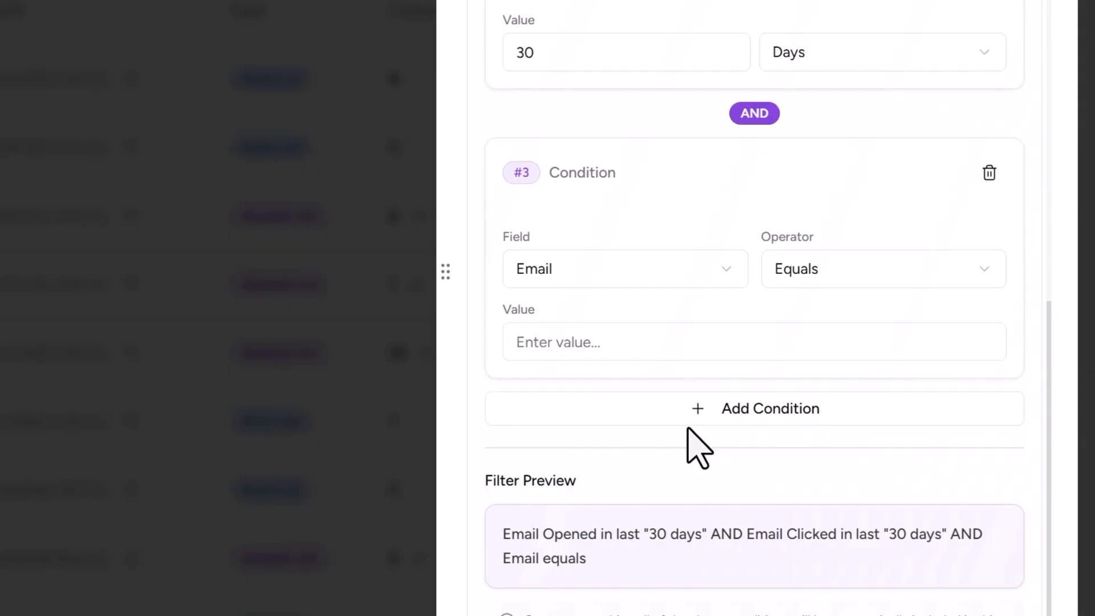
pyautogui.click(689, 288)
pyautogui.scroll(-10, 675, 488)
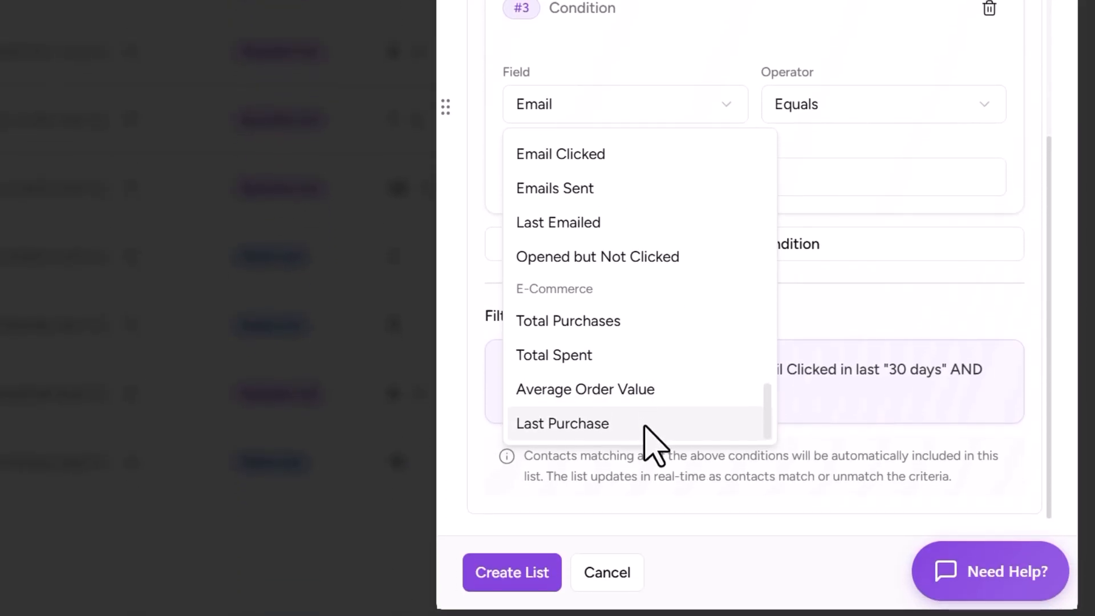
pyautogui.click(644, 425)
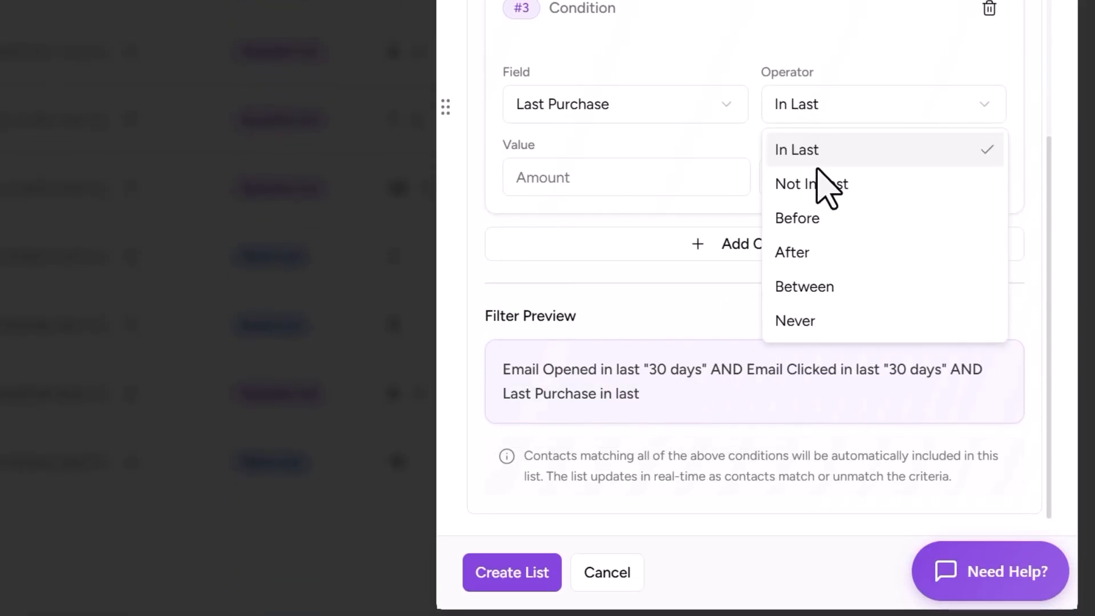
pyautogui.click(822, 182)
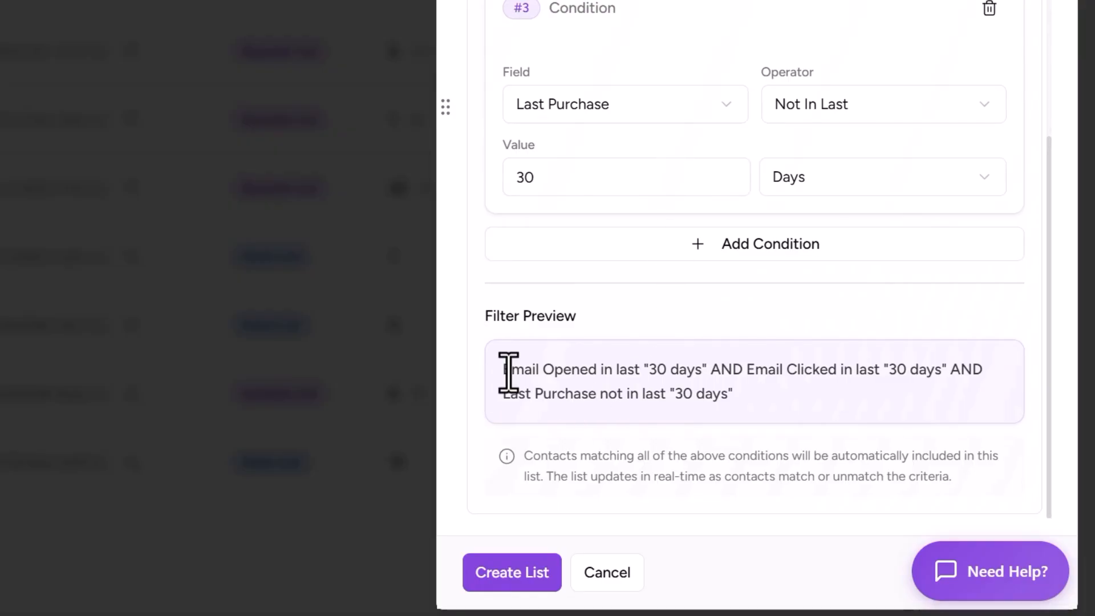
# Review the filter preview of the Engaged Leads conditions and create the list
pyautogui.moveTo(508, 371); pyautogui.dragTo(809, 409)
pyautogui.click(848, 435)
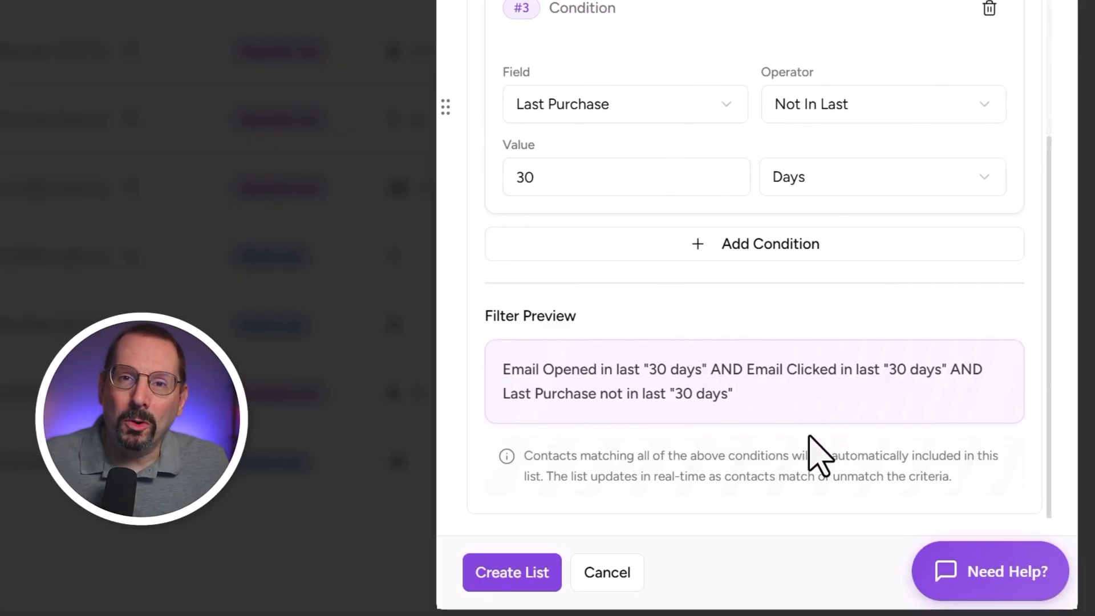
pyautogui.click(504, 577)
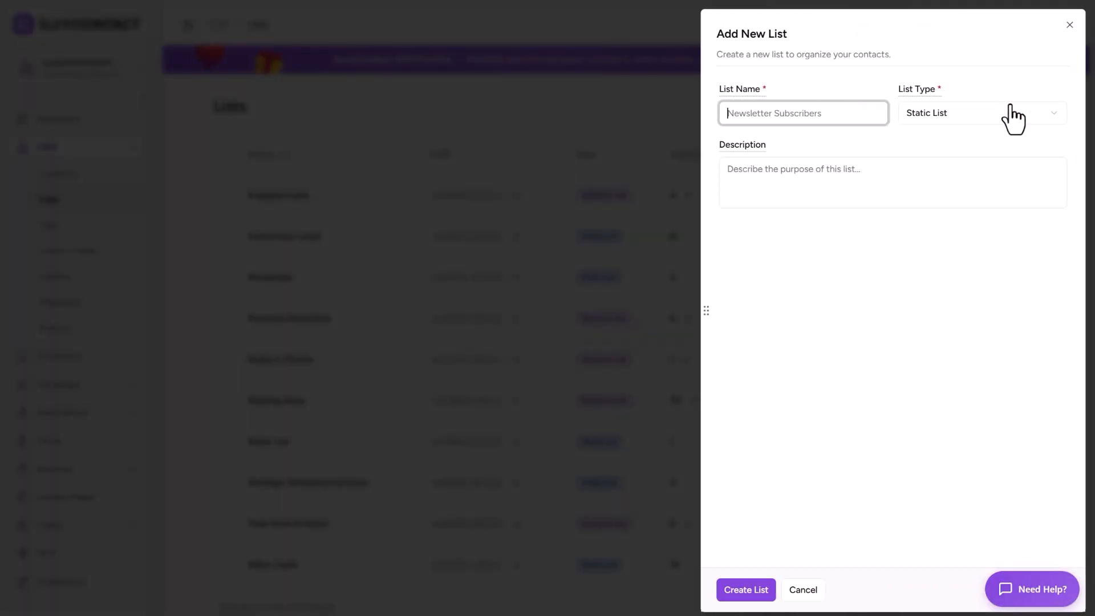
# Name the new list Inactive Non-Buyers, make it a Dynamic List and add a first filter condition
pyautogui.click(965, 113)
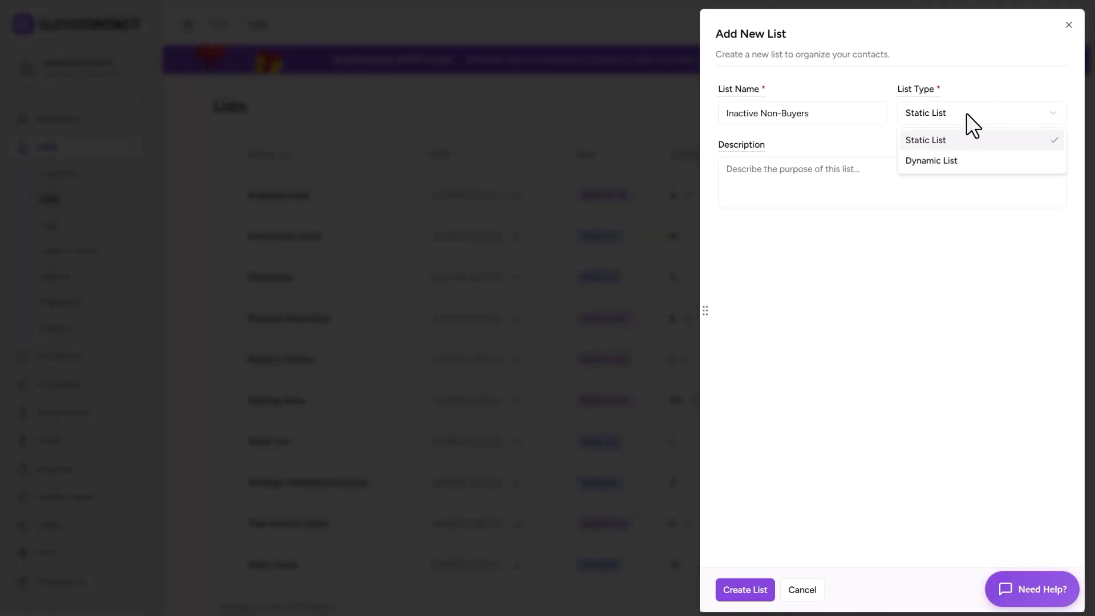
pyautogui.click(946, 161)
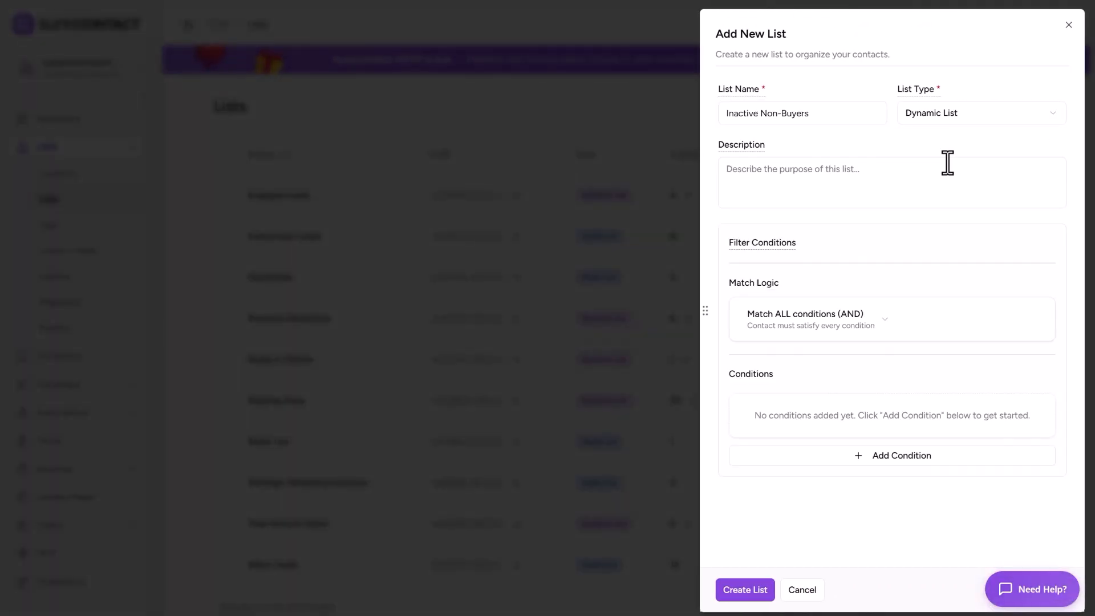
pyautogui.click(933, 456)
# Set the first condition of the Inactive Non-Buyers list to Email Opened Not In Last 30 days
pyautogui.scroll(-3, 890, 399)
pyautogui.click(872, 323)
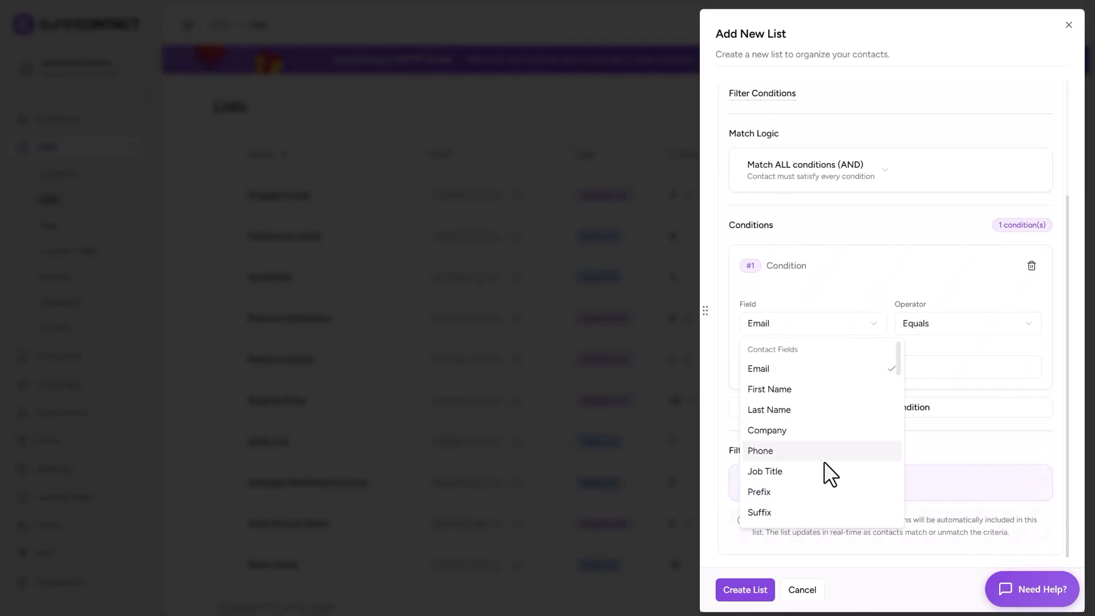
pyautogui.scroll(-10, 824, 463)
pyautogui.scroll(3, 825, 463)
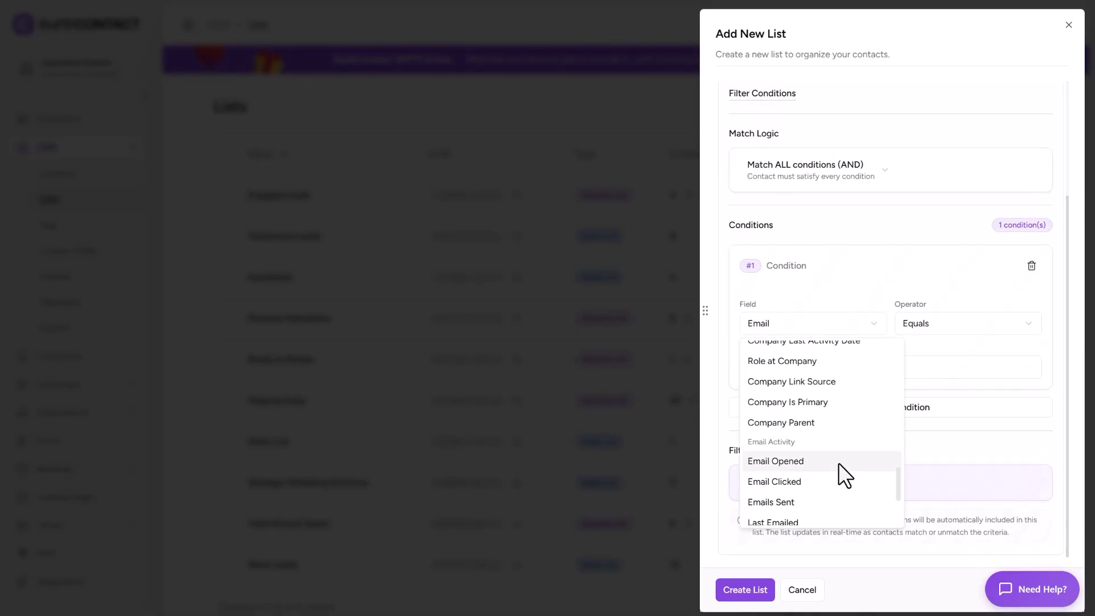
pyautogui.click(838, 462)
pyautogui.click(947, 323)
pyautogui.click(942, 373)
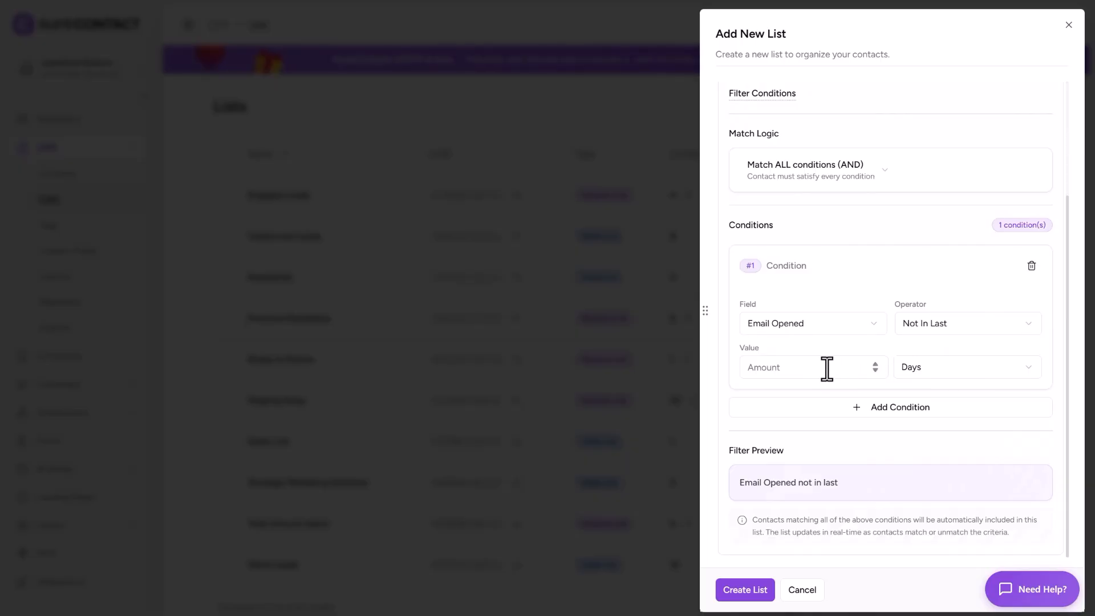
# Add a second condition to the Inactive Non-Buyers list for Email Clicked Not In Last 30 days
pyautogui.click(867, 408)
pyautogui.scroll(-3, 860, 422)
pyautogui.click(861, 325)
pyautogui.scroll(-5, 863, 430)
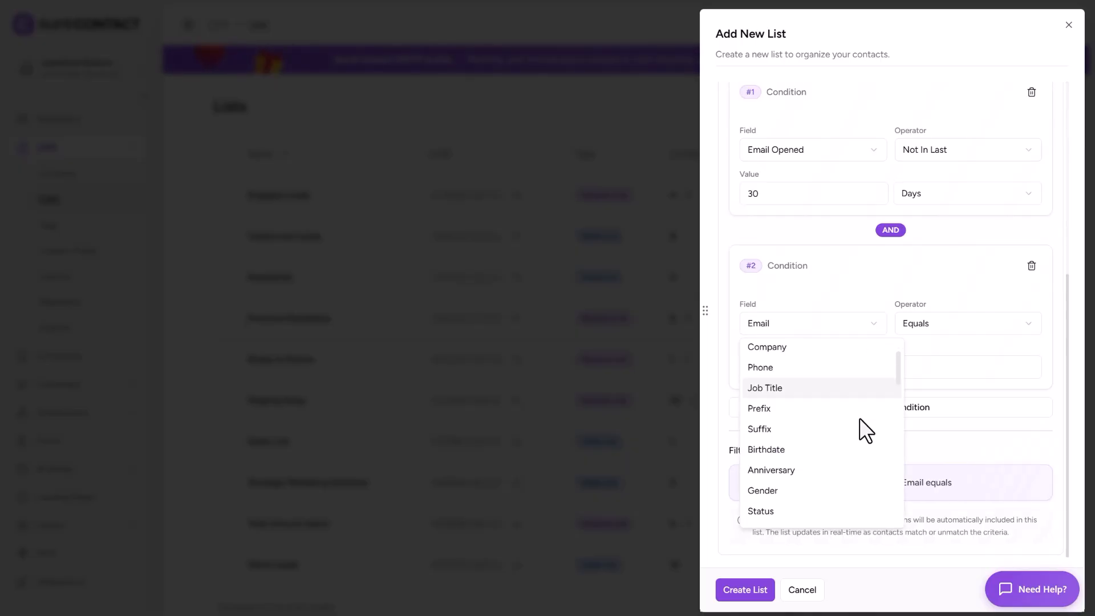
pyautogui.click(847, 394)
pyautogui.click(945, 330)
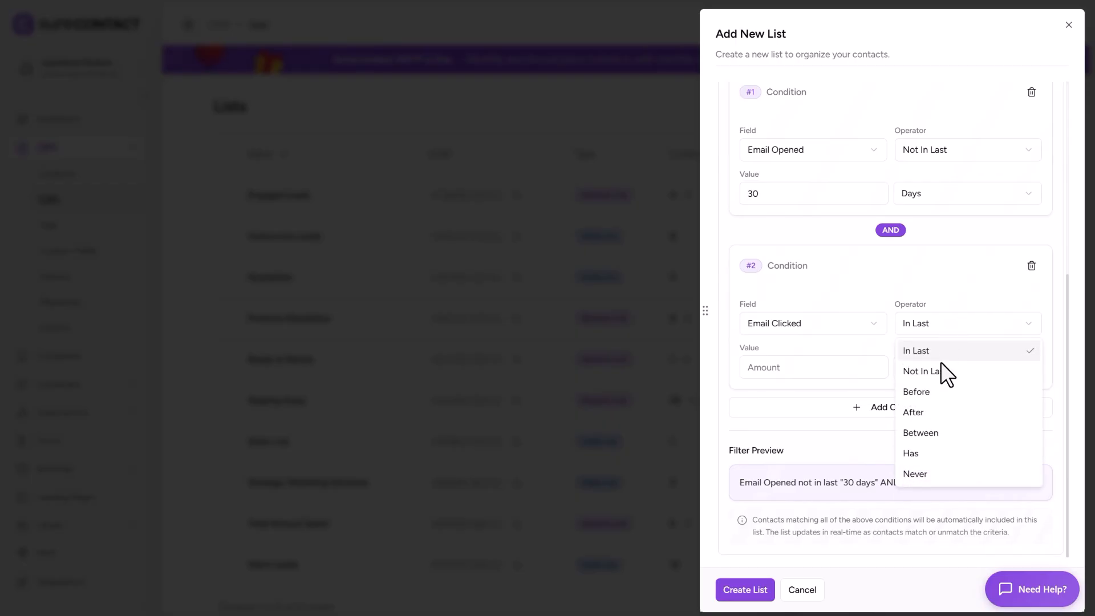
pyautogui.click(941, 372)
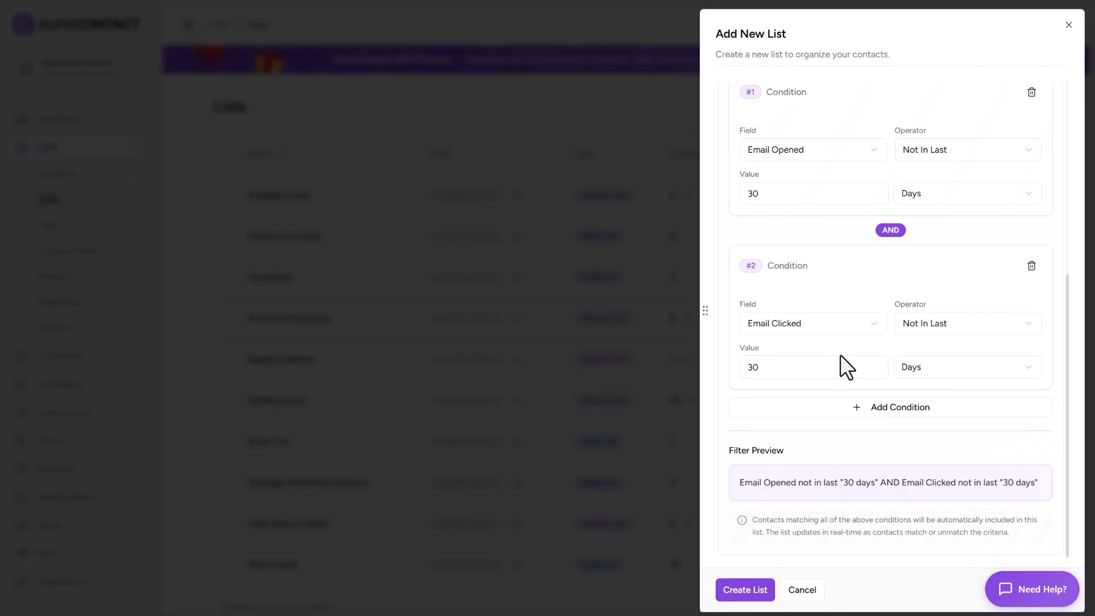
# Add a third condition to the Inactive Non-Buyers list for Last Purchase Not In Last 30 days
pyautogui.click(884, 408)
pyautogui.click(878, 311)
pyautogui.scroll(-3, 832, 431)
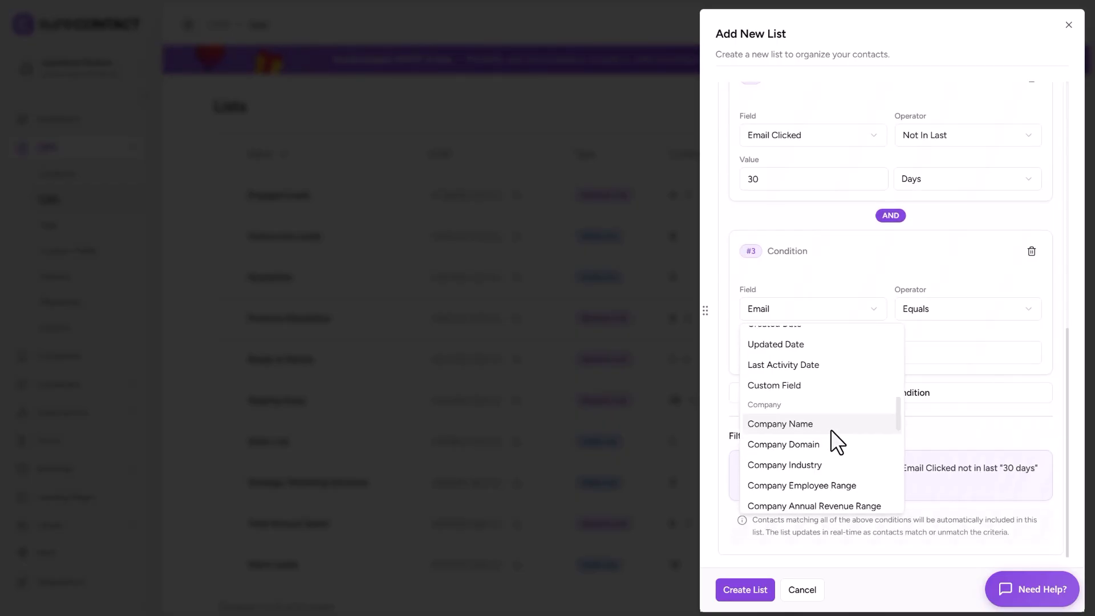
pyautogui.scroll(-3, 830, 434)
pyautogui.click(821, 498)
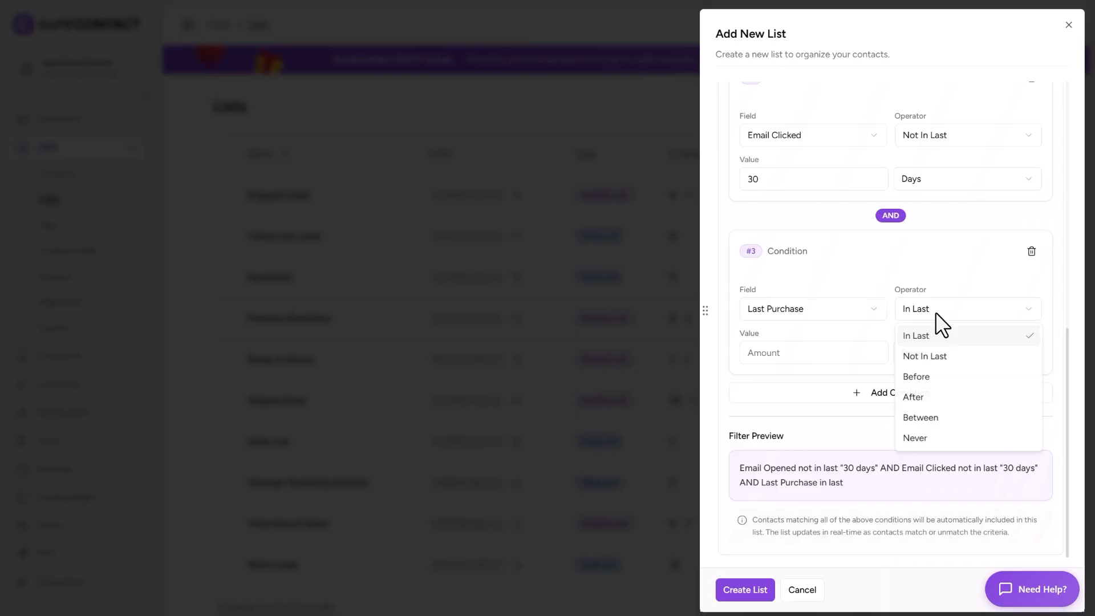
pyautogui.click(939, 359)
pyautogui.click(807, 353)
pyautogui.write('30')
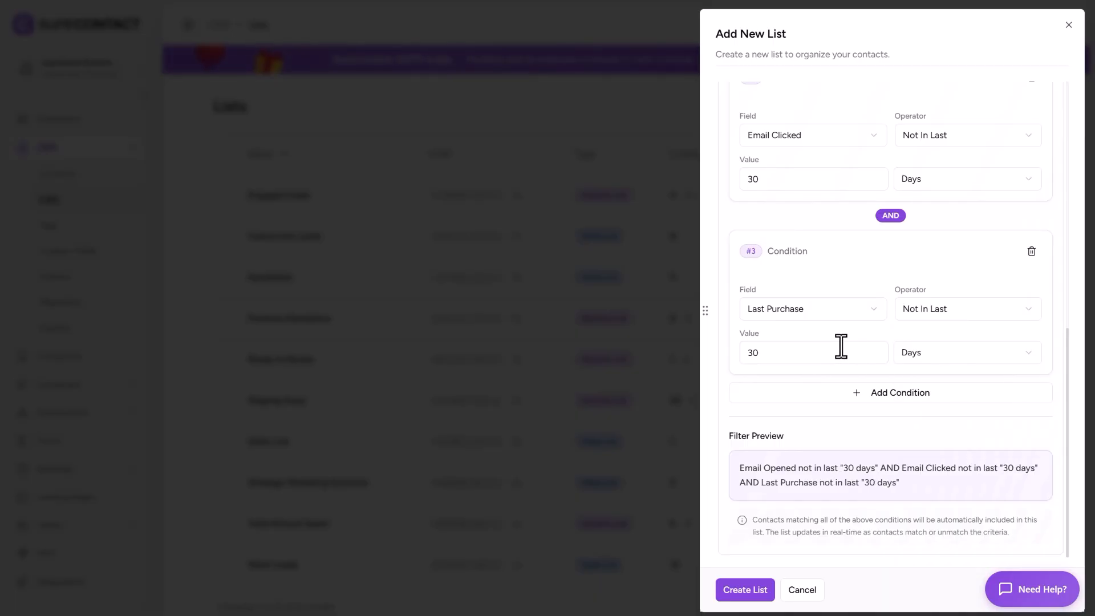
# Review the combined filter preview of the Inactive Non-Buyers list and create the list
pyautogui.moveTo(890, 473); pyautogui.dragTo(931, 485)
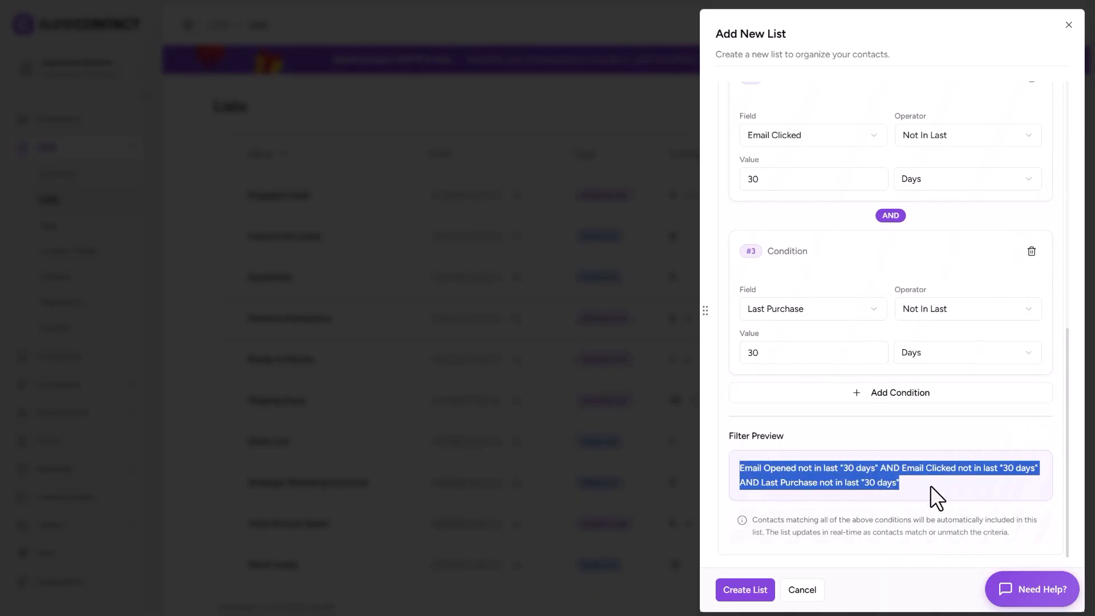
pyautogui.click(910, 483)
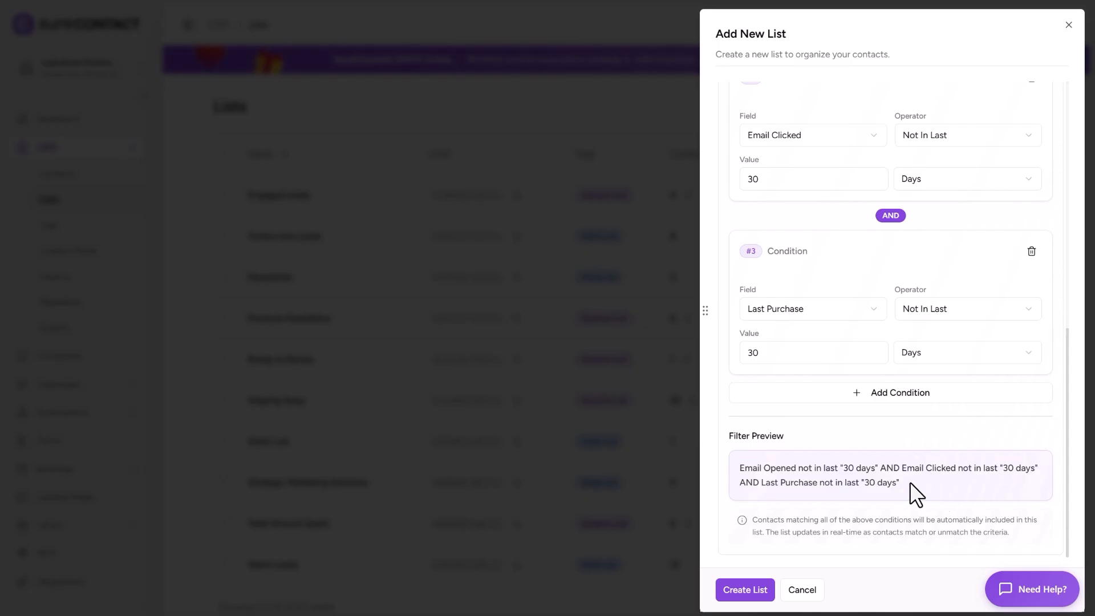
pyautogui.click(764, 593)
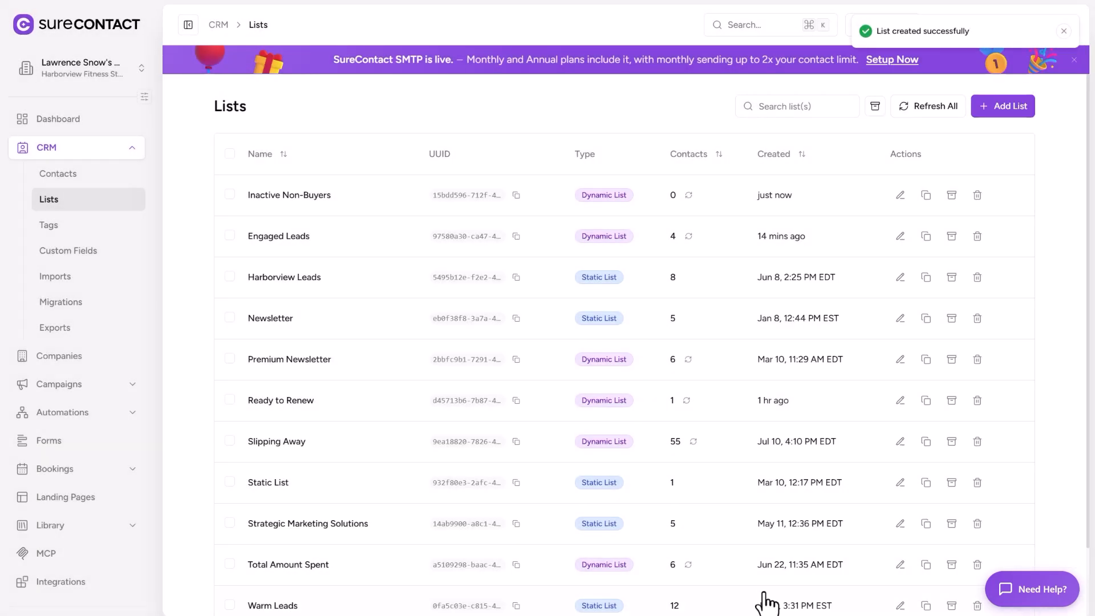